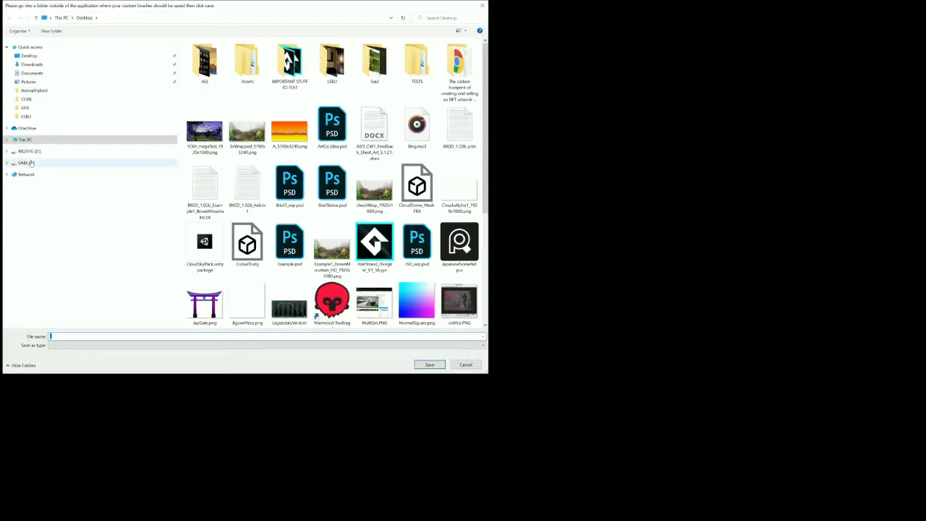
# Set the custom brush save location to the BackdropDesigner\CUSTOM_BRUSHES folder on the SAM drive.
pyautogui.doubleClick(210, 129)
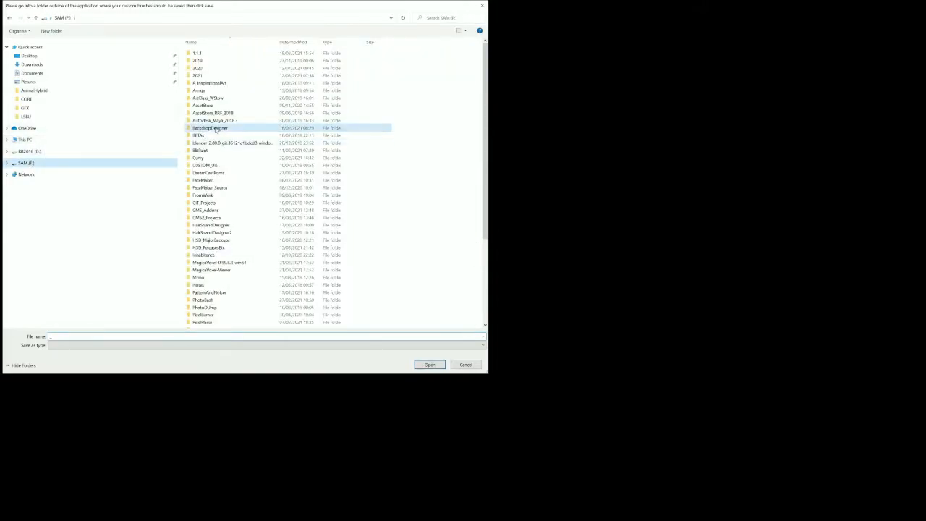
pyautogui.click(212, 99)
pyautogui.doubleClick(214, 100)
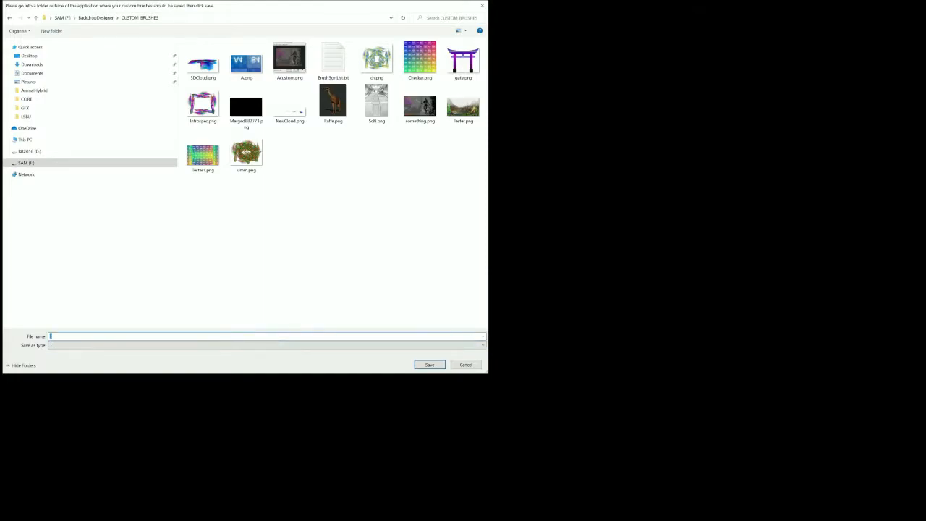
pyautogui.click(430, 366)
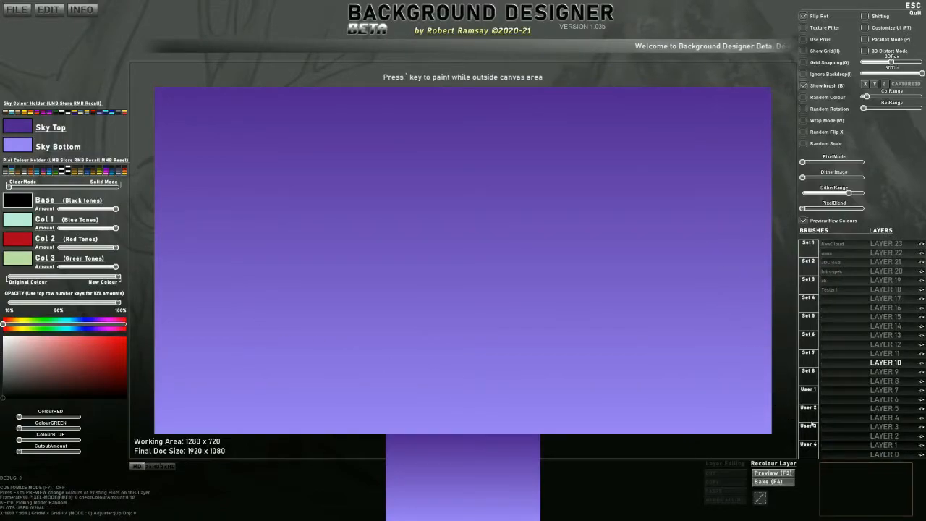
# Enable 3D Distort Mode and give the checker grid brush a near-maximum 3D FOV and a mid-range 3D tilt.
pyautogui.click(840, 280)
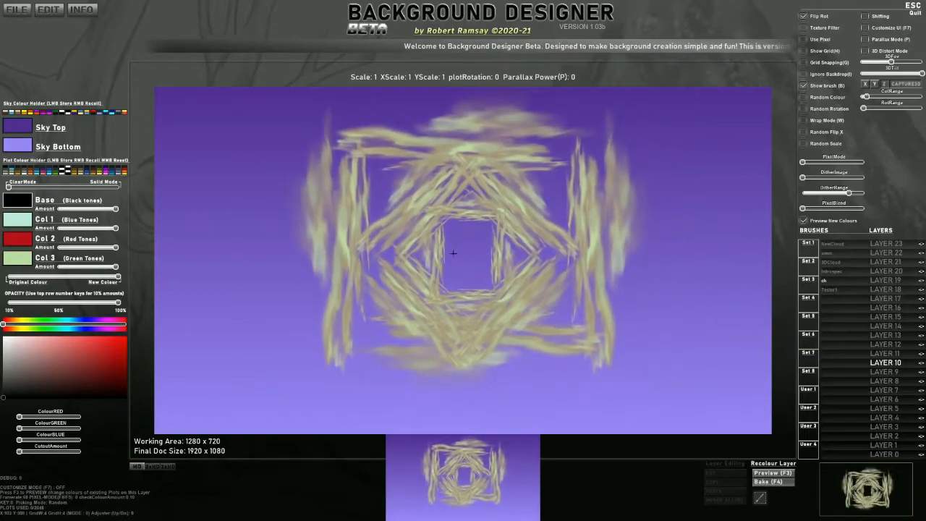
pyautogui.click(865, 51)
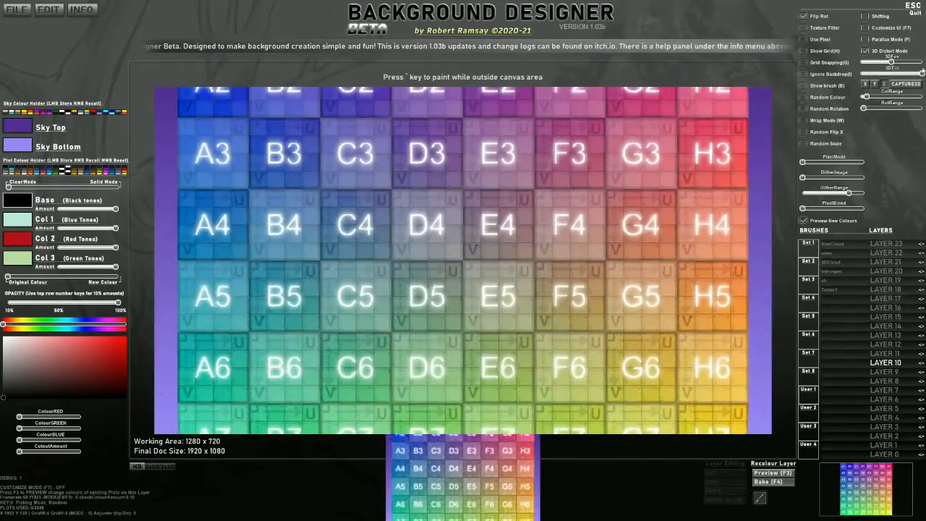
pyautogui.moveTo(922, 71)
pyautogui.mouseDown()
pyautogui.moveTo(878, 62)
pyautogui.moveTo(918, 63)
pyautogui.mouseUp()
pyautogui.scroll(-3, 507, 226)
pyautogui.scroll(3, 507, 225)
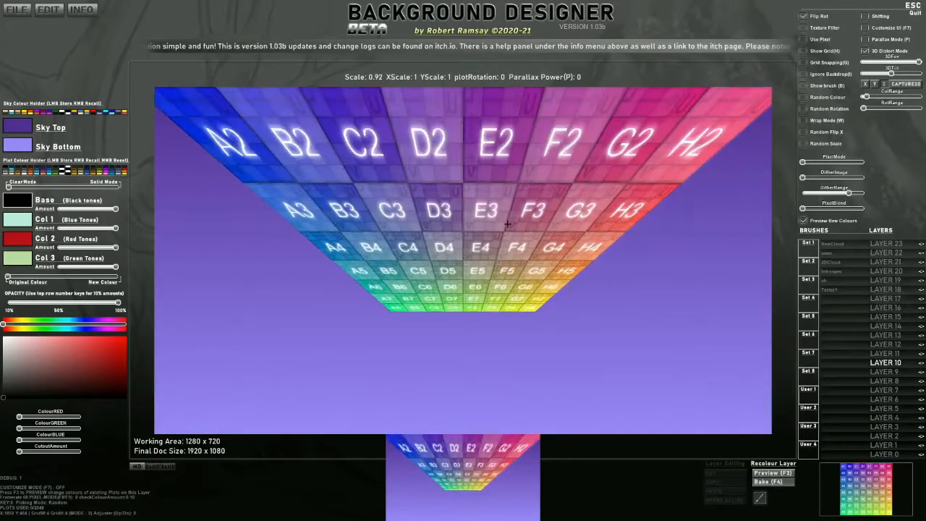
# Try rotating and rescaling the perspective-distorted checker grid brush over the canvas.
pyautogui.press(']')
pyautogui.press('r')
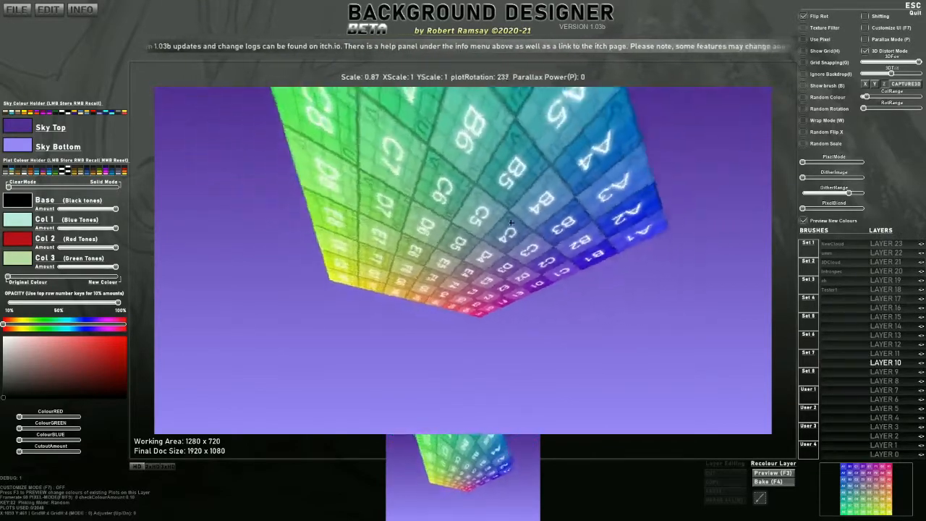
pyautogui.scroll(-3, 511, 223)
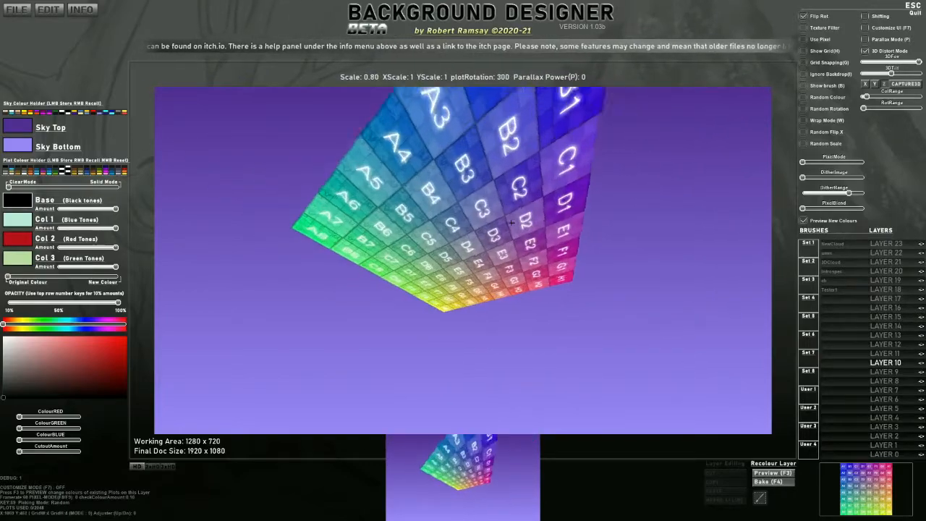
pyautogui.scroll(3, 511, 223)
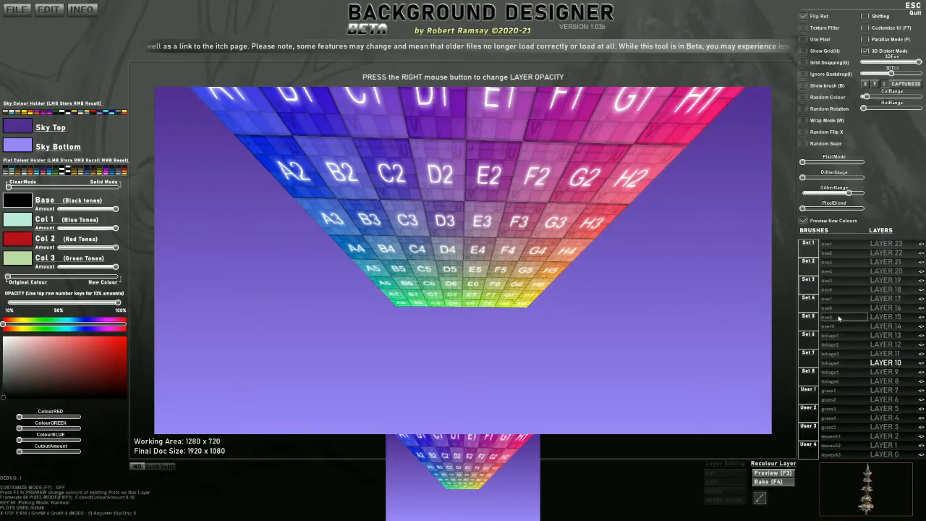
# Load the tree9 brush, rotate it to about 183 degrees and reduce its 3D FOV and 3D tilt.
pyautogui.click(838, 318)
pyautogui.scroll(1, 538, 265)
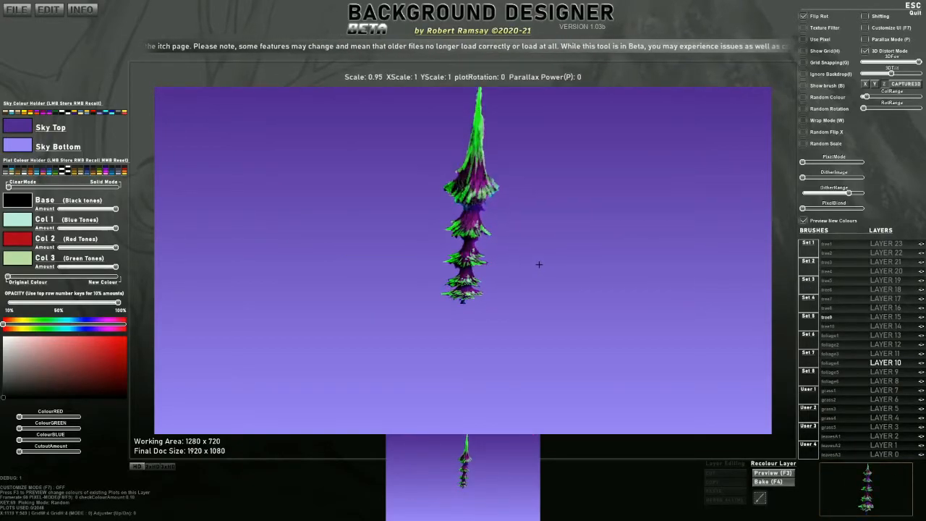
pyautogui.press('r')
pyautogui.press('r')
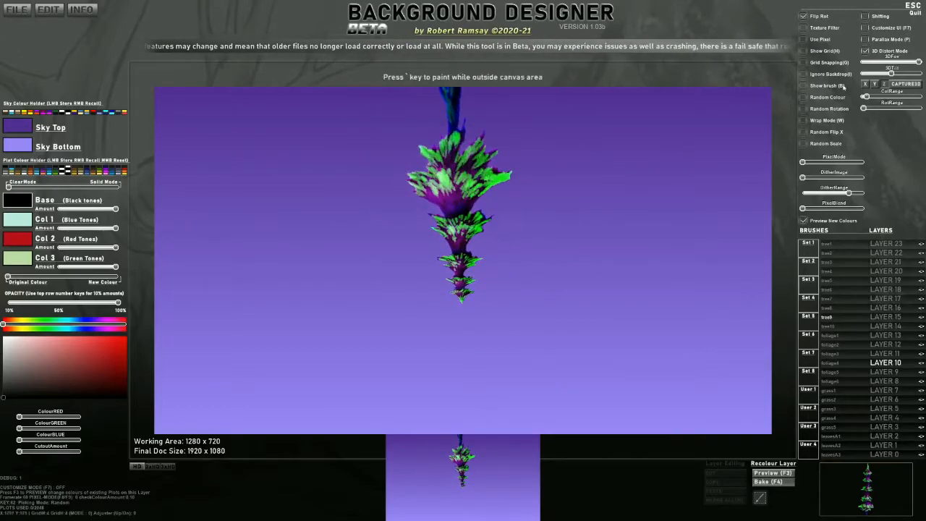
pyautogui.moveTo(916, 64); pyautogui.dragTo(874, 74)
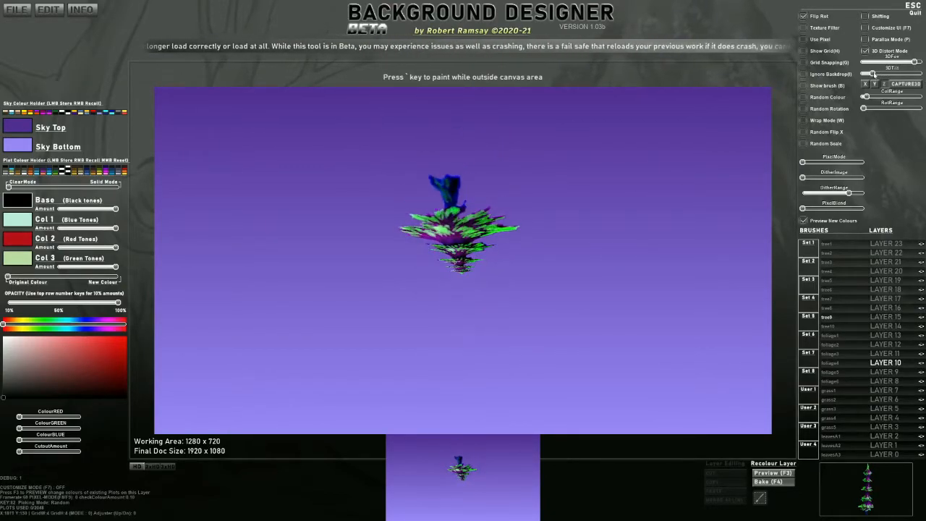
pyautogui.scroll(2, 411, 159)
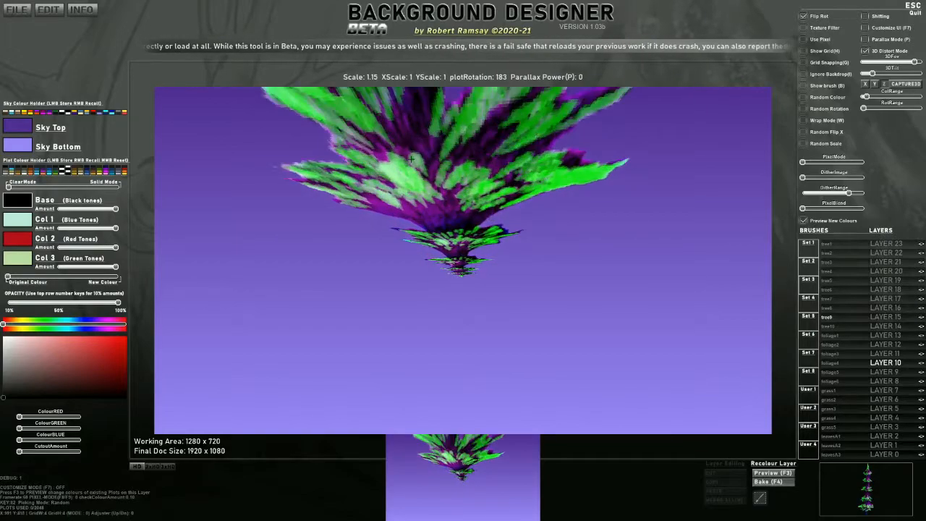
pyautogui.scroll(-3, 571, 132)
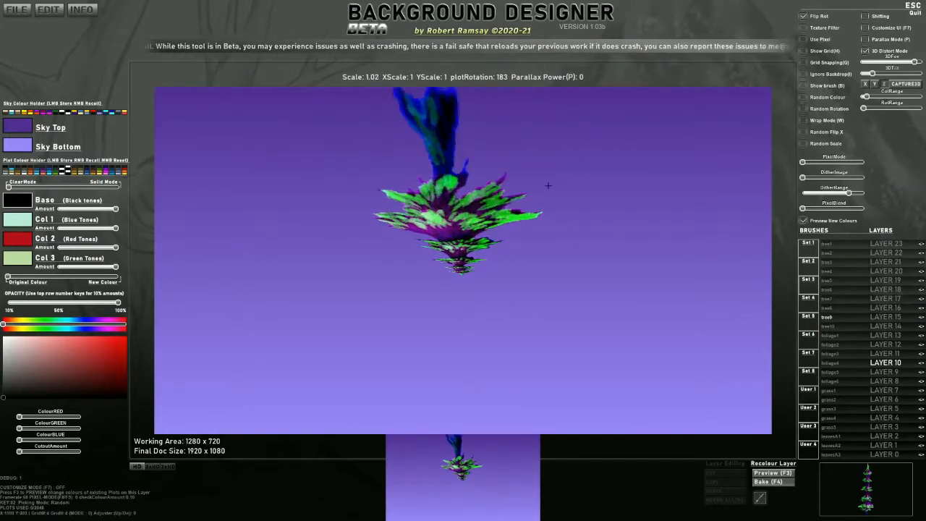
# Flip the distorted tree brush on the Z axis and try the Y and X flips while rotating it.
pyautogui.click(884, 85)
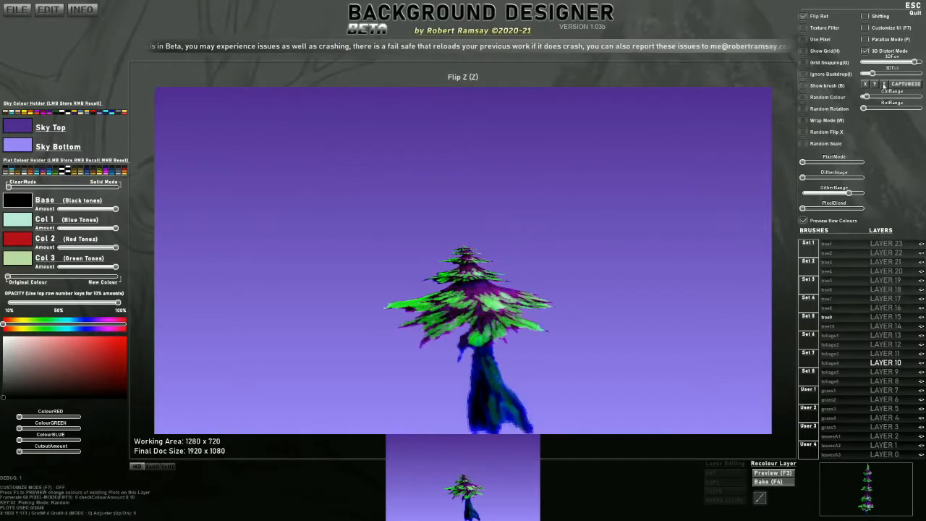
pyautogui.scroll(2, 513, 292)
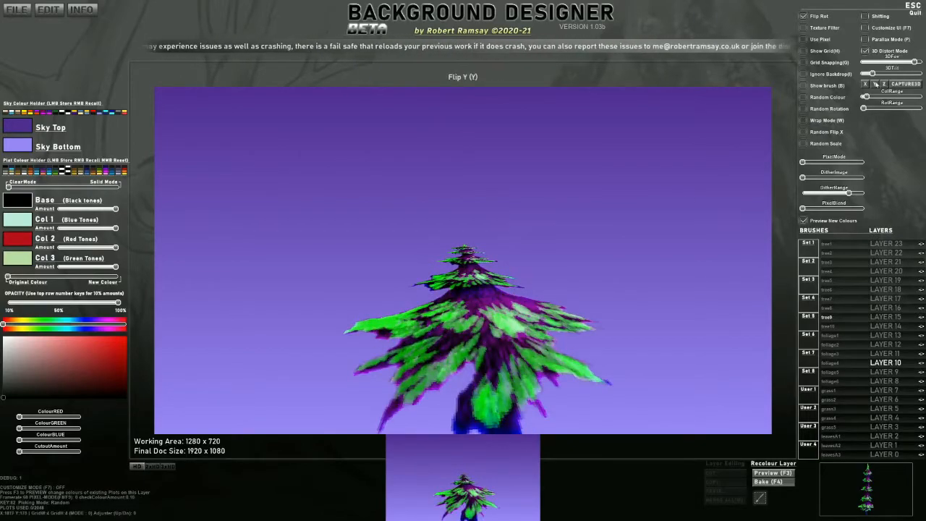
pyautogui.click(875, 84)
pyautogui.click(867, 84)
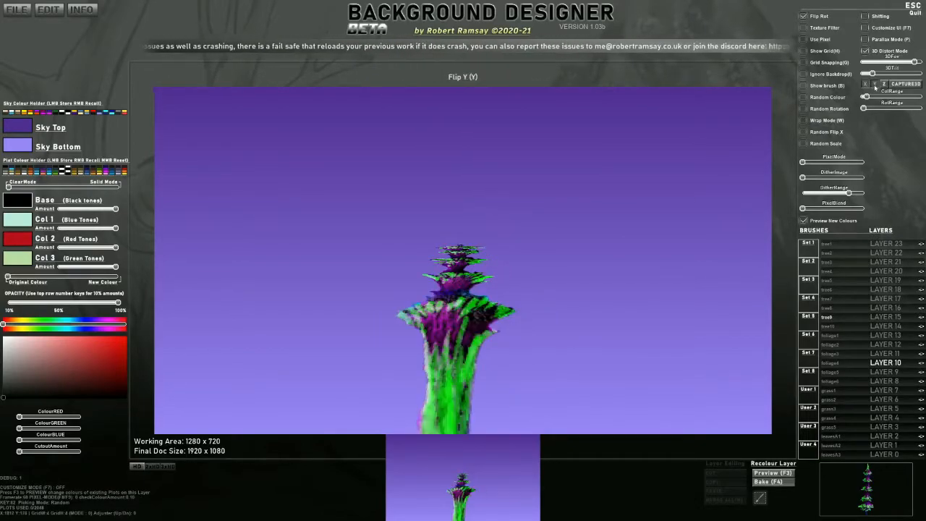
pyautogui.press('e')
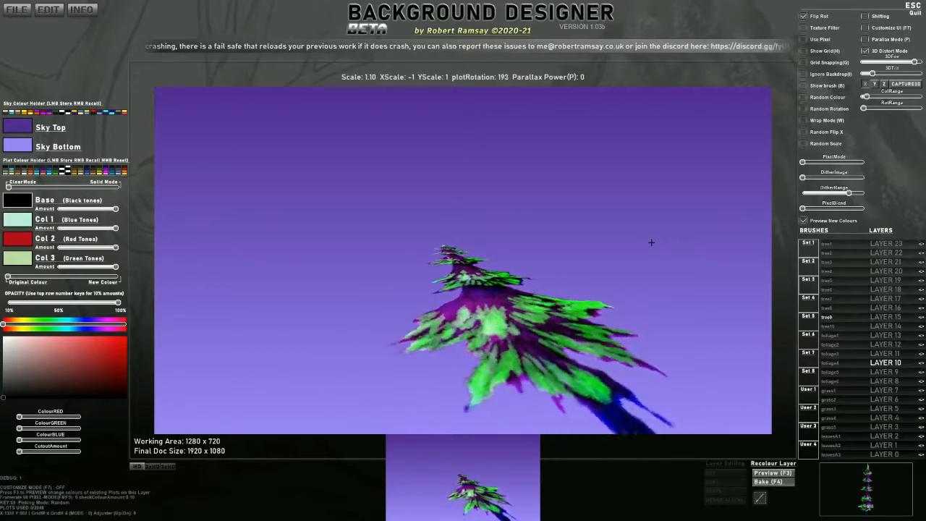
pyautogui.press('e')
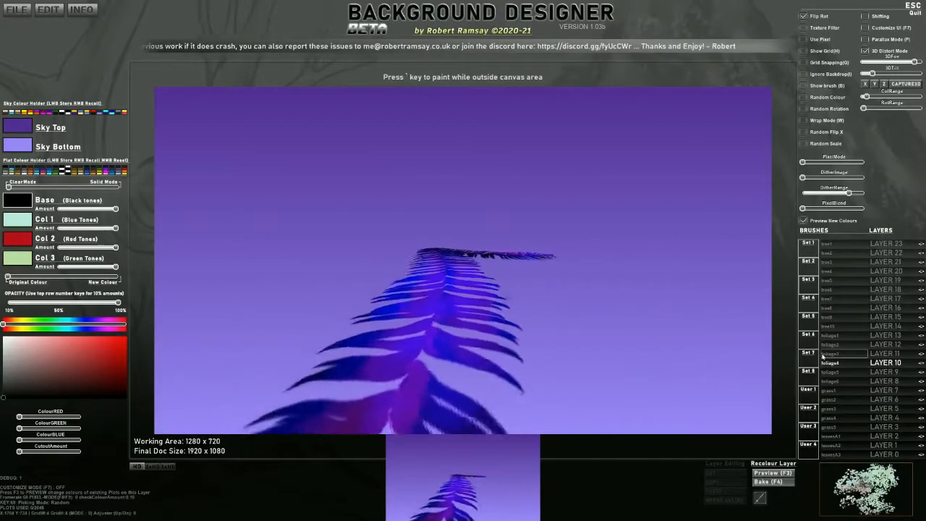
# Load the foliage6 brush at scale 1.42 and adjust its distortion with a lower 3D FOV and a higher 3D tilt.
pyautogui.click(836, 381)
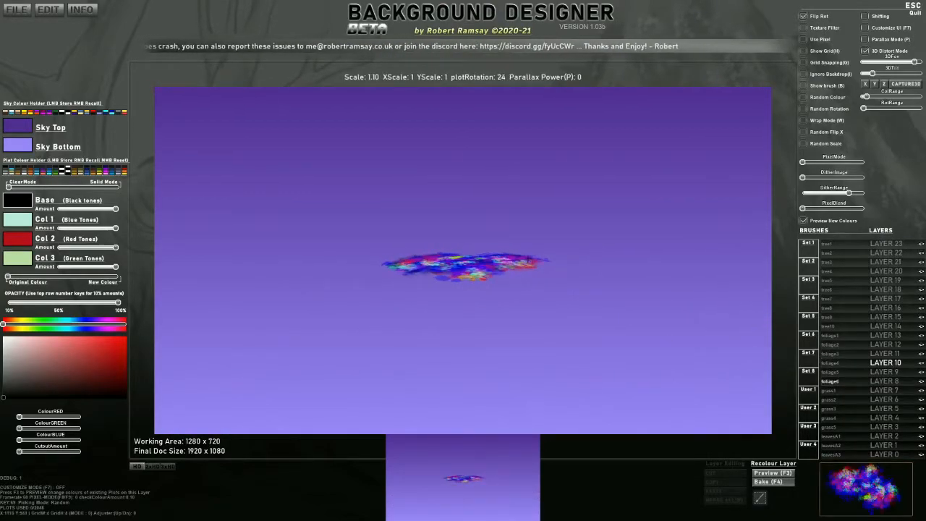
pyautogui.scroll(3, 511, 251)
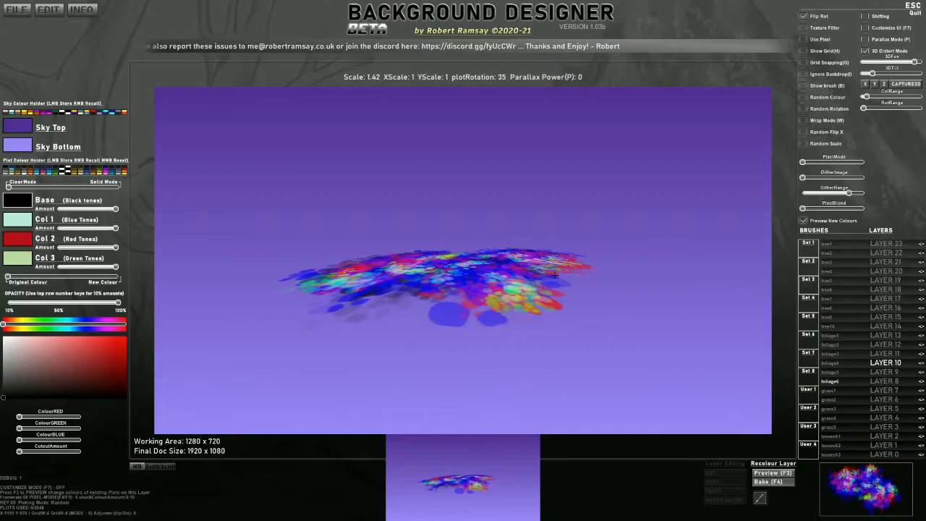
pyautogui.moveTo(914, 63); pyautogui.dragTo(884, 74)
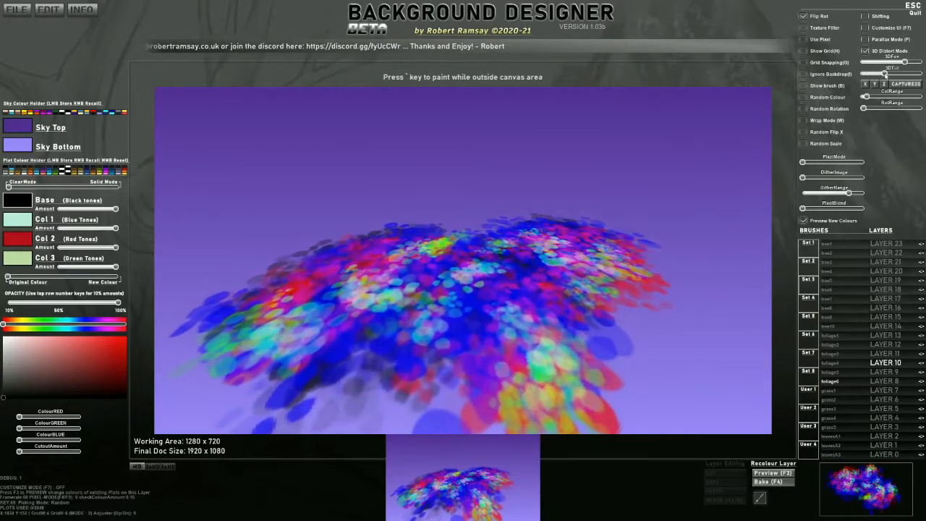
# Blend the foliage brush fully to the new colours and cycle the palette to the green, purple and pink set.
pyautogui.moveTo(8, 279); pyautogui.dragTo(129, 289)
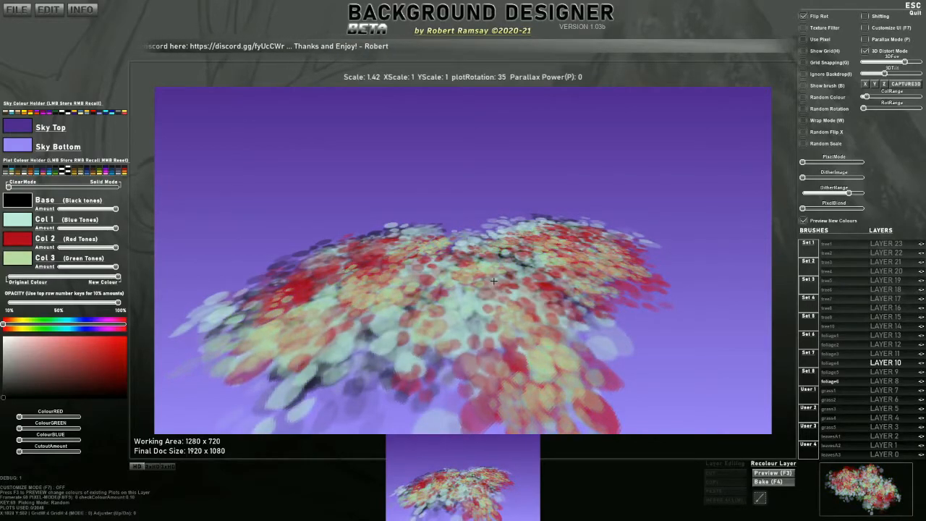
pyautogui.press('Tab')
pyautogui.press('Tab')
pyautogui.press('Tab')
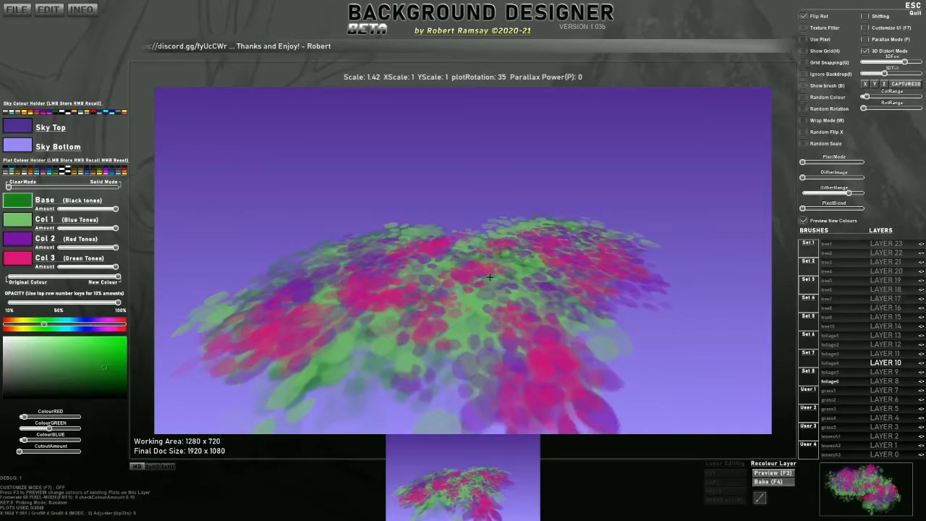
# Rotate the distorted foliage brush to 348 degrees and scale it to 1.25.
pyautogui.press('r')
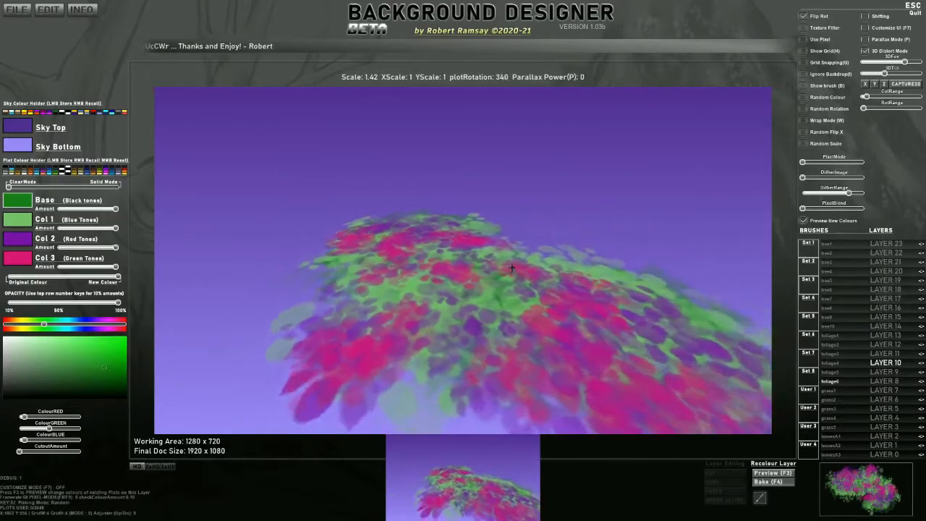
pyautogui.press('e')
pyautogui.scroll(-5, 508, 268)
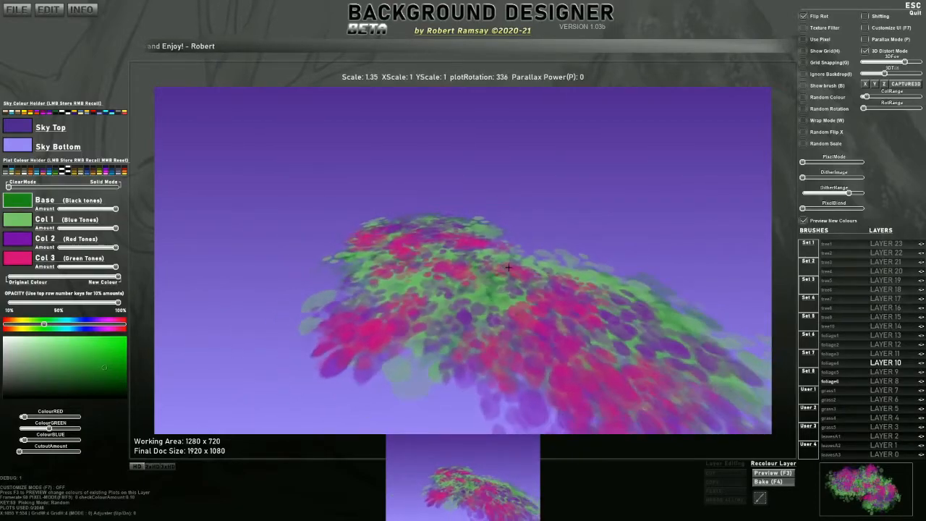
pyautogui.scroll(-1, 509, 267)
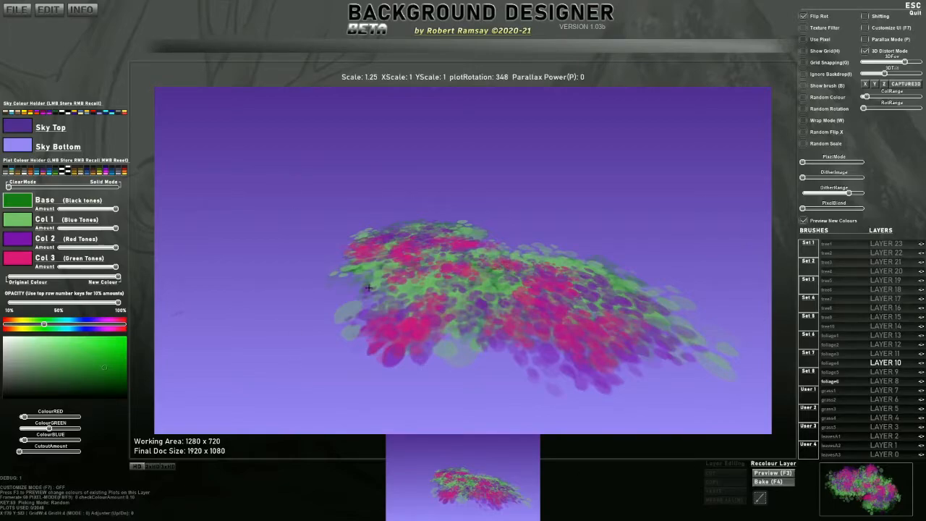
# Capture the 3D-distorted foliage and save the area framed around it as a custom brush named GroundPatch.
pyautogui.click(910, 85)
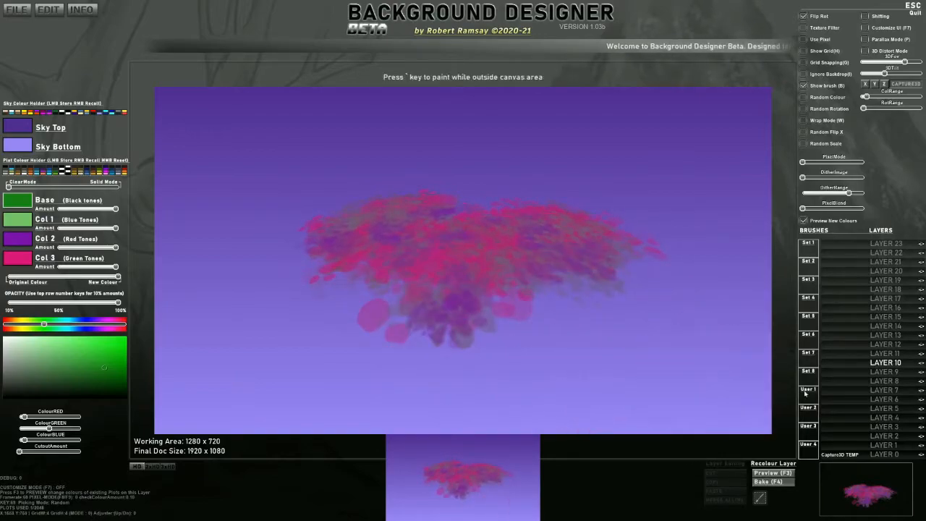
pyautogui.click(759, 497)
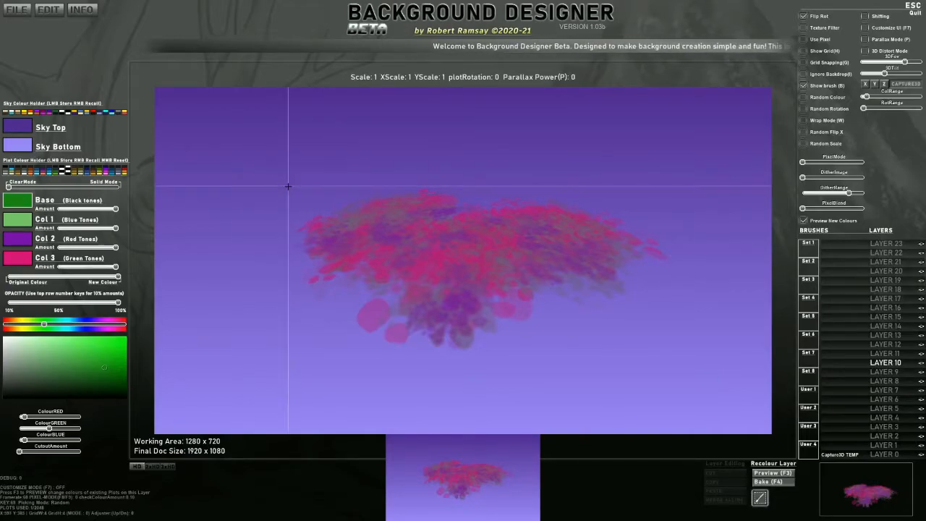
pyautogui.moveTo(287, 186)
pyautogui.mouseDown()
pyautogui.moveTo(685, 390)
pyautogui.moveTo(683, 355)
pyautogui.moveTo(671, 356)
pyautogui.mouseUp()
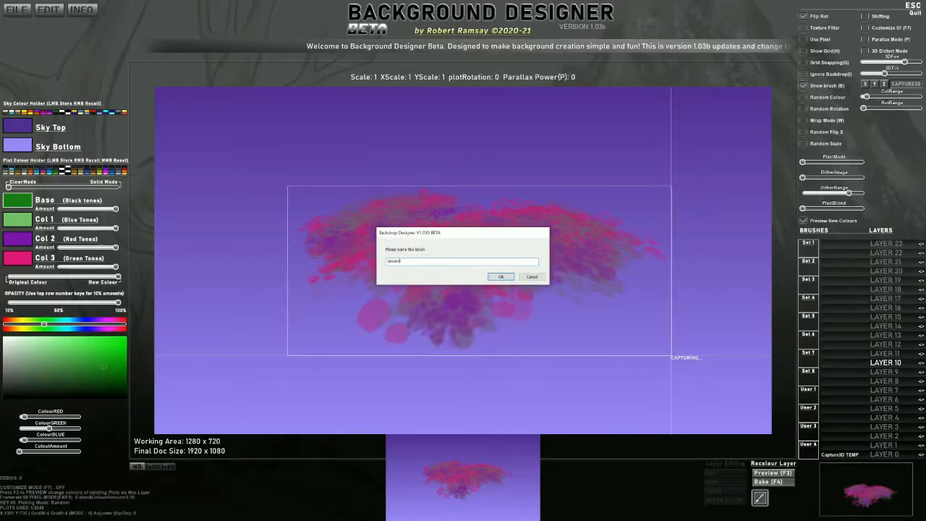
pyautogui.click(492, 276)
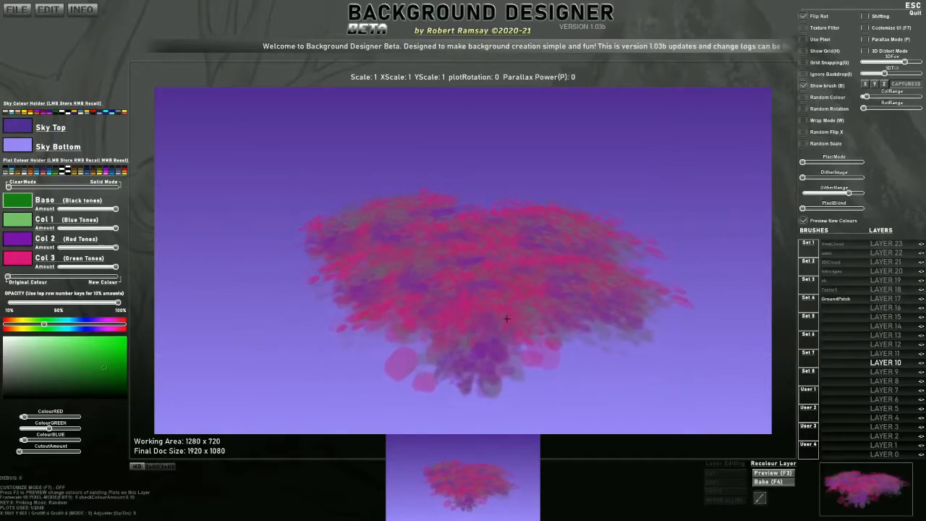
# Mirror the GroundPatch brush horizontally and stamp overlapping patches across the canvas on Layer 10, reducing the scale to 0.67.
pyautogui.press('x')
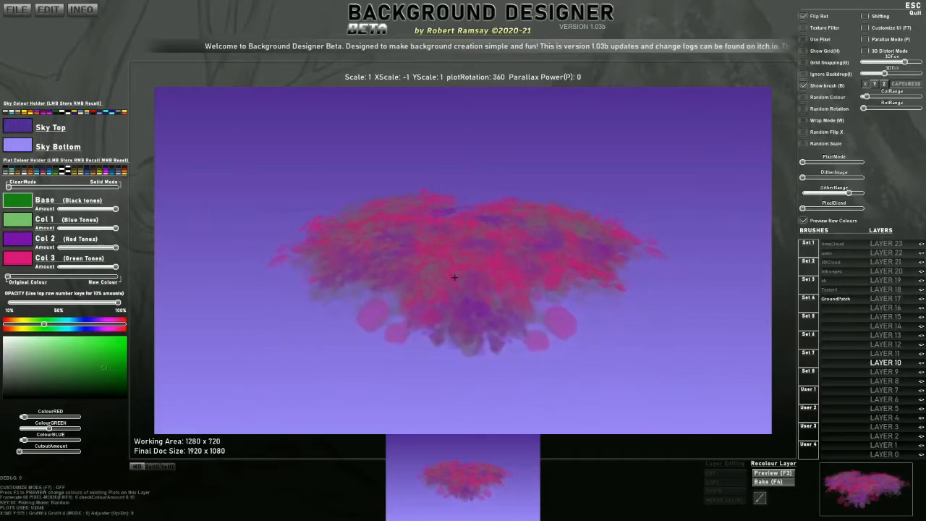
pyautogui.scroll(-1, 451, 272)
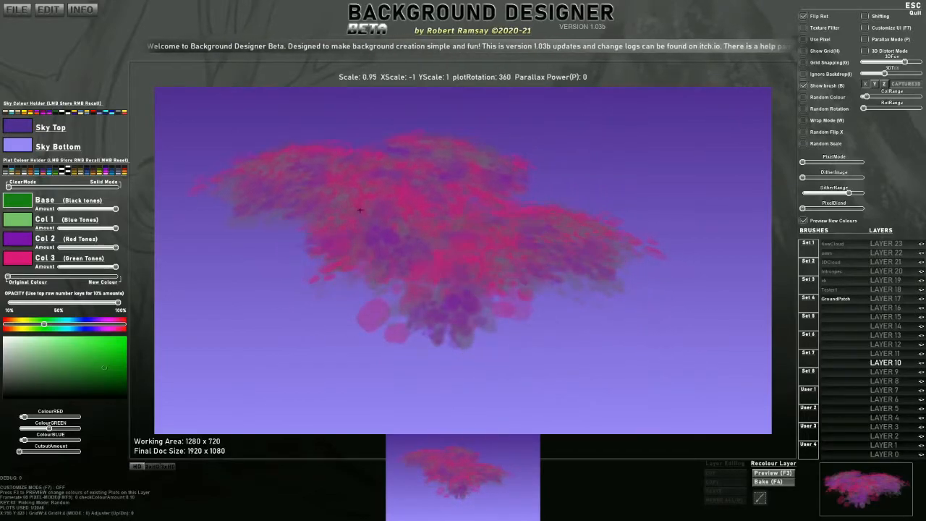
pyautogui.scroll(-1, 362, 221)
pyautogui.click(364, 251)
pyautogui.click(583, 223)
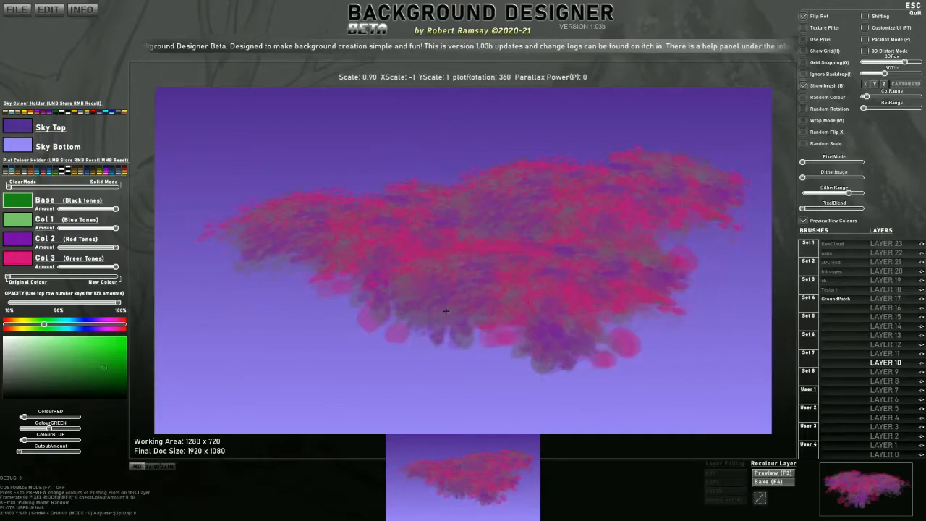
pyautogui.click(299, 332)
pyautogui.scroll(-6, 339, 302)
pyautogui.click(457, 360)
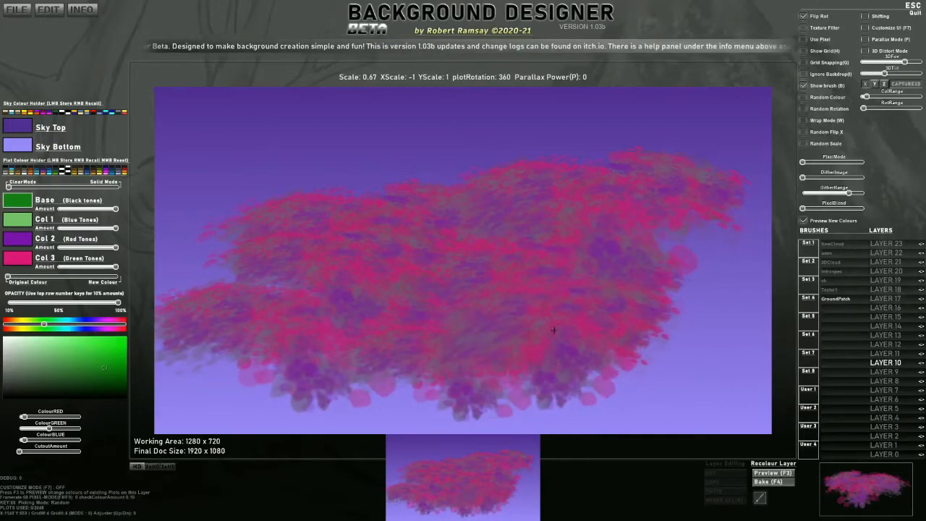
# Stamp overlapping ground patches on Layer 10 in successive palettes sampled from random, document and local colours, ending with a teal-green set.
pyautogui.press('s')
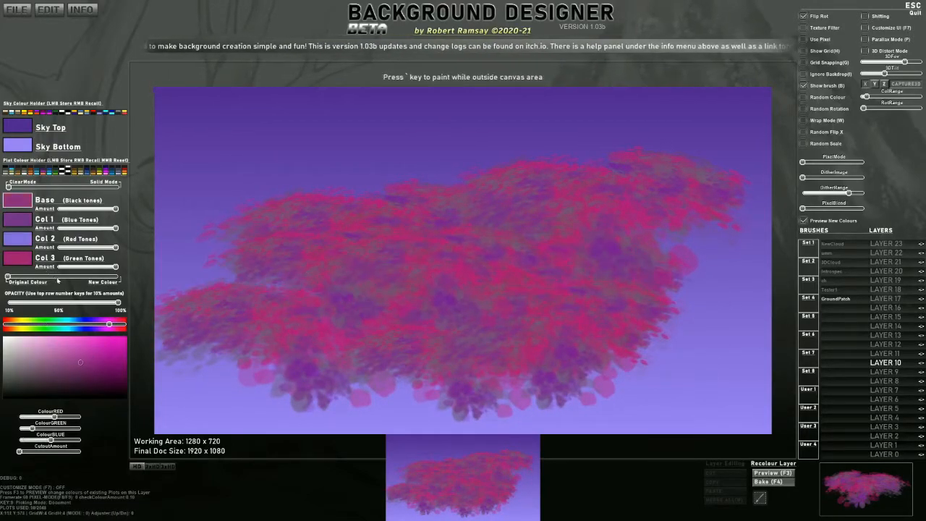
pyautogui.press('s')
pyautogui.click(341, 275)
pyautogui.click(339, 307)
pyautogui.click(508, 268)
pyautogui.click(574, 266)
pyautogui.click(591, 330)
pyautogui.click(584, 346)
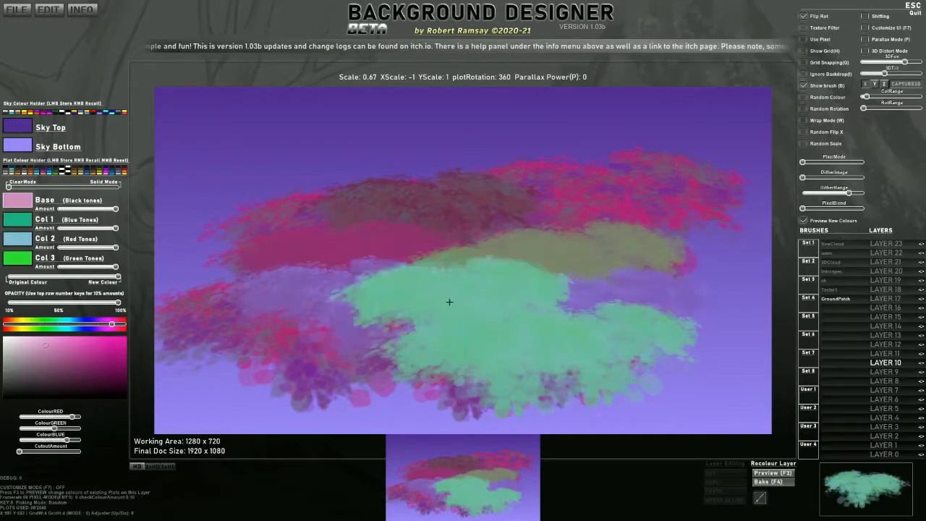
pyautogui.click(449, 301)
pyautogui.click(498, 254)
pyautogui.press('s')
pyautogui.click(591, 320)
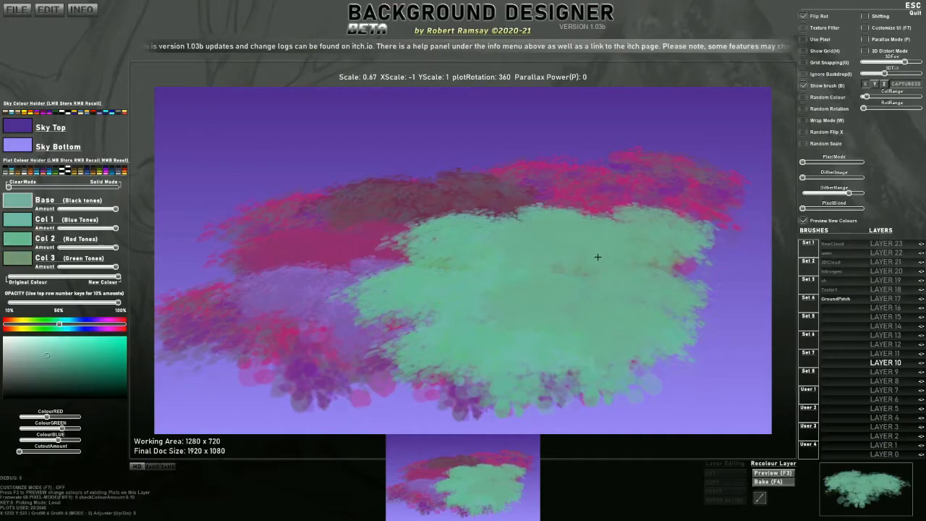
# Clear all stamps from Layer 10 and paint a teal-green ground band across the upper half of the canvas.
pyautogui.press('Delete')
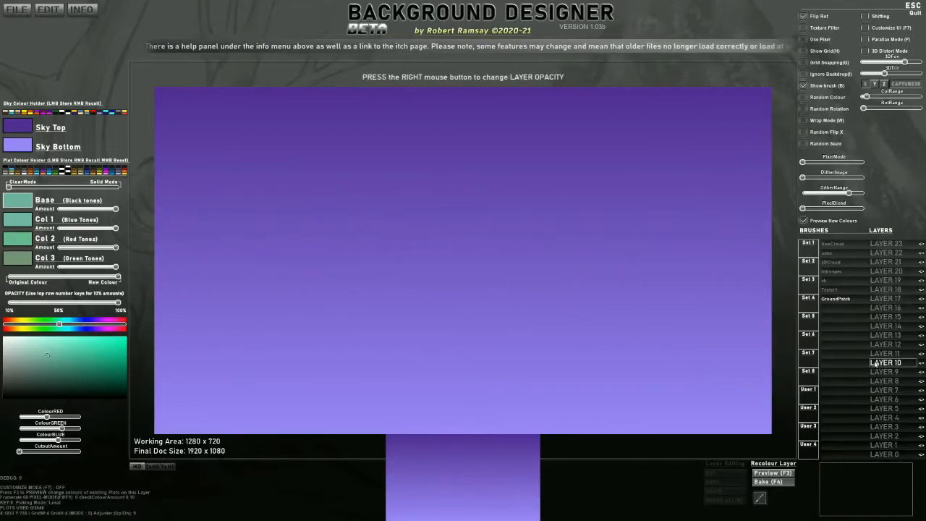
pyautogui.moveTo(382, 170)
pyautogui.mouseDown()
pyautogui.moveTo(372, 172)
pyautogui.moveTo(616, 181)
pyautogui.moveTo(640, 216)
pyautogui.mouseUp()
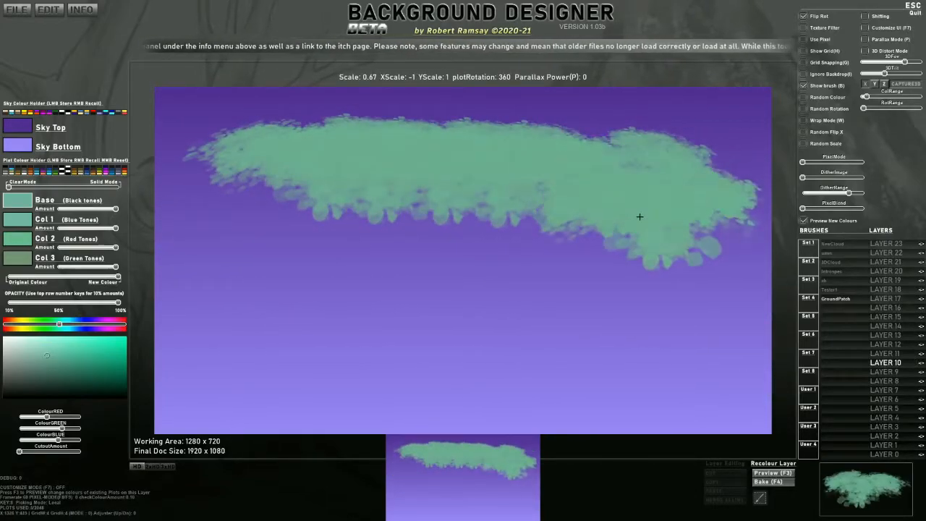
# Paint a second ground band below the first on Layer 11 and blend its recolour preview towards the original colours.
pyautogui.click(885, 352)
pyautogui.moveTo(352, 294)
pyautogui.mouseDown()
pyautogui.moveTo(279, 300)
pyautogui.moveTo(603, 308)
pyautogui.mouseUp()
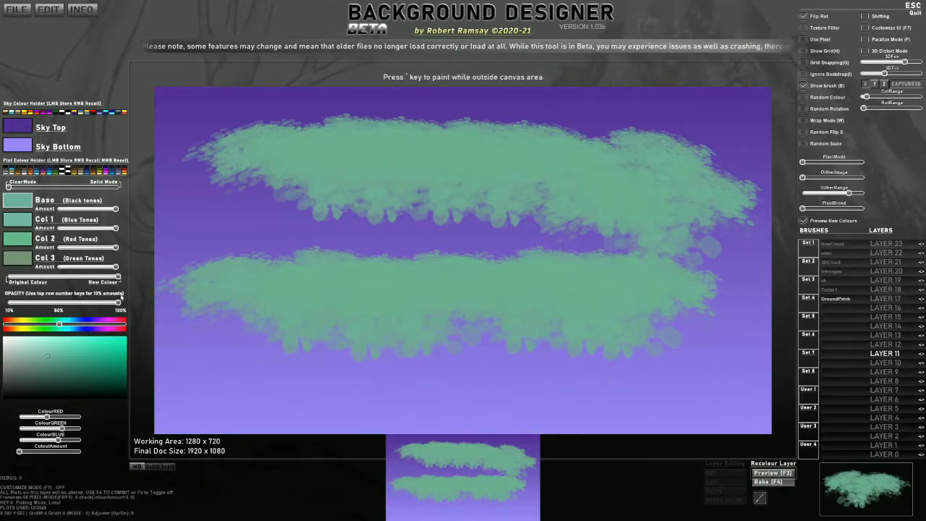
pyautogui.moveTo(107, 277); pyautogui.dragTo(58, 277)
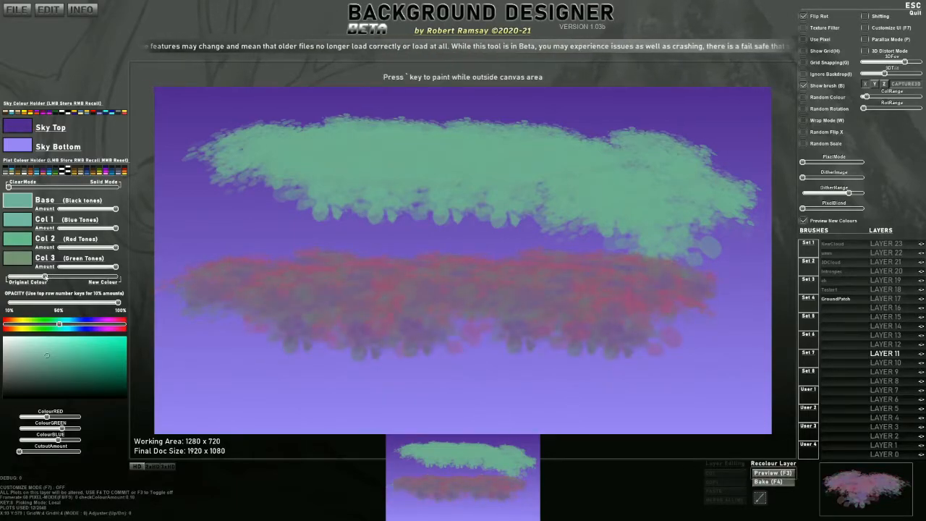
# Randomise the palette to teal, dark purple, bright green and yellow for Layer 10's recolour preview, and bake it into that layer.
pyautogui.click(898, 365)
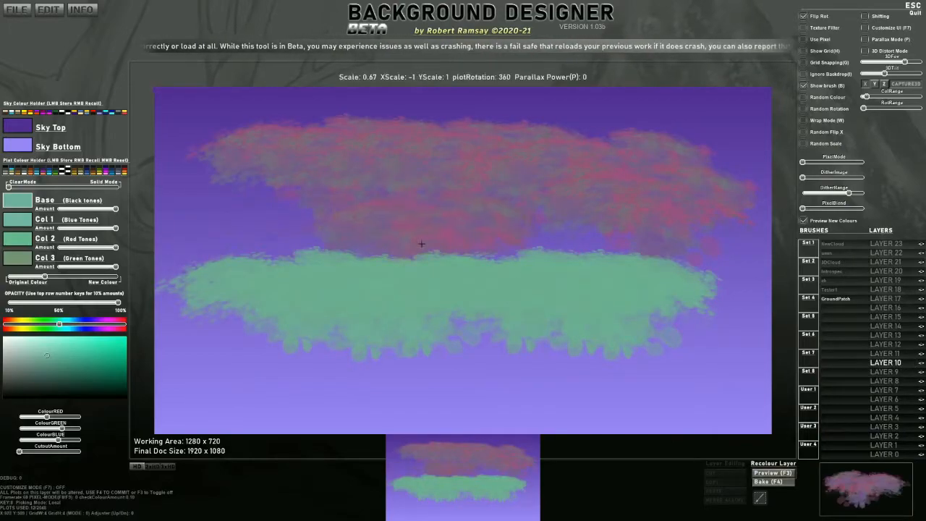
pyautogui.press('r')
pyautogui.press('r')
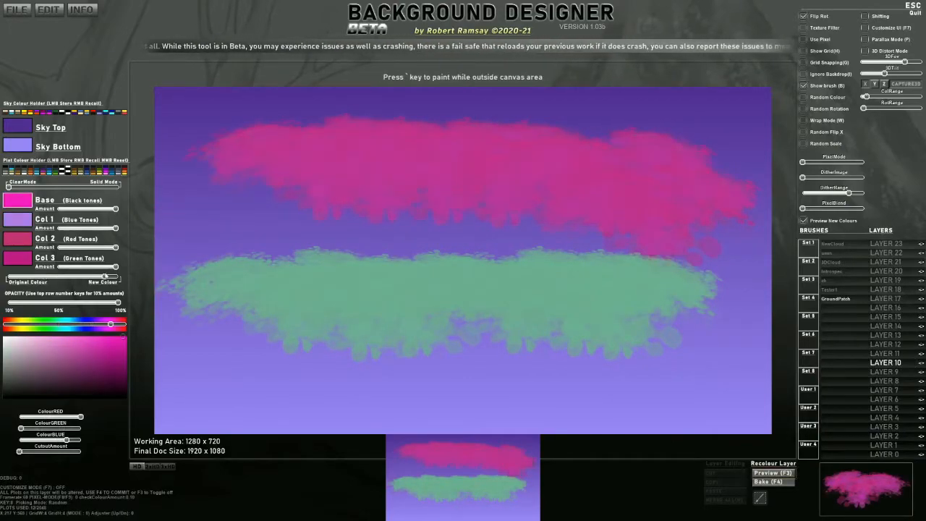
pyautogui.press('r')
pyautogui.press('r')
pyautogui.press('r')
pyautogui.press('r')
pyautogui.press('r')
pyautogui.press('r')
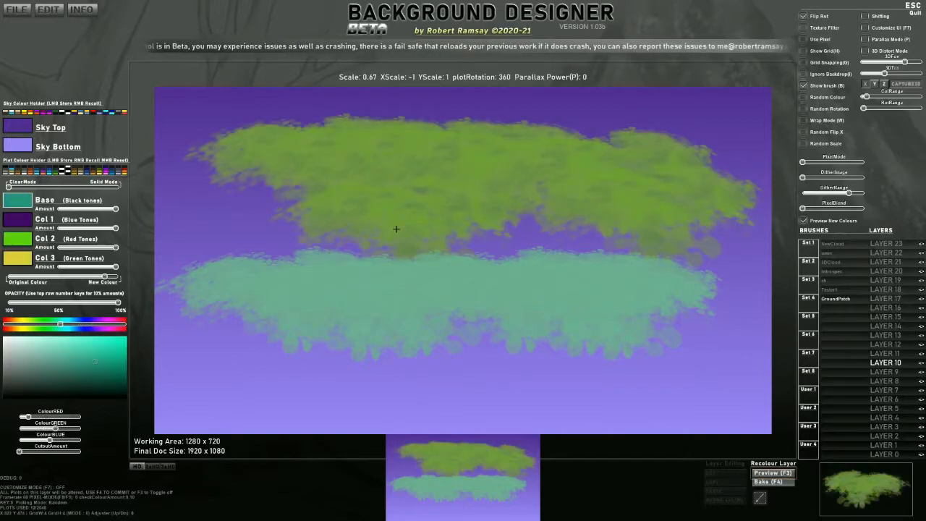
pyautogui.press('r')
pyautogui.press('r')
pyautogui.press('r')
pyautogui.press('r')
pyautogui.press('r')
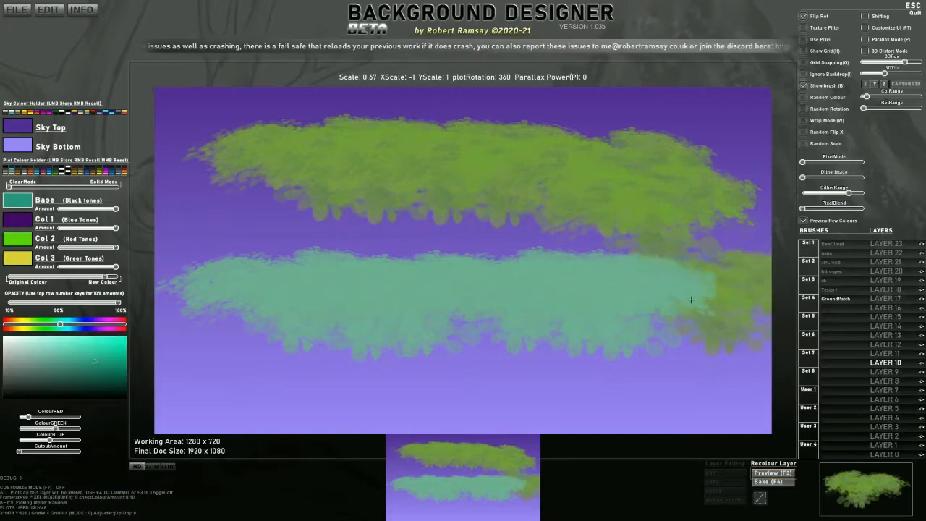
pyautogui.click(880, 365)
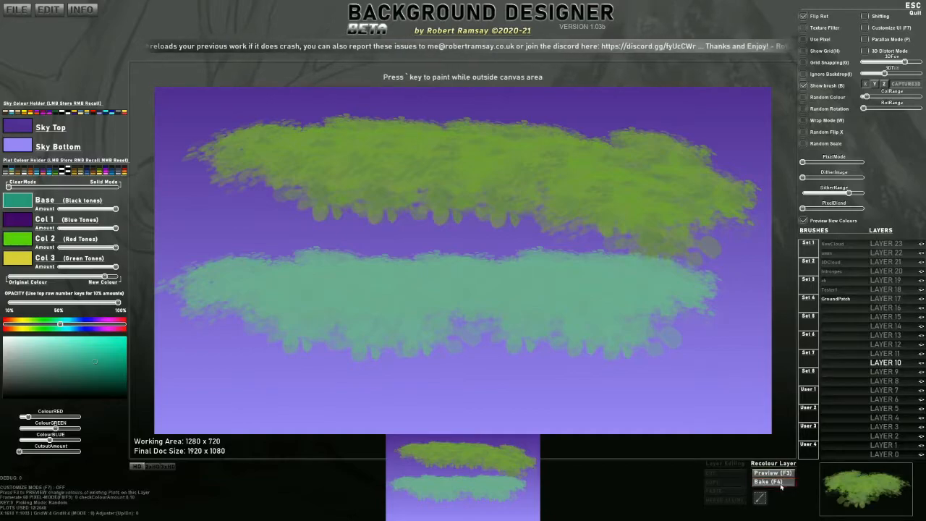
pyautogui.click(775, 483)
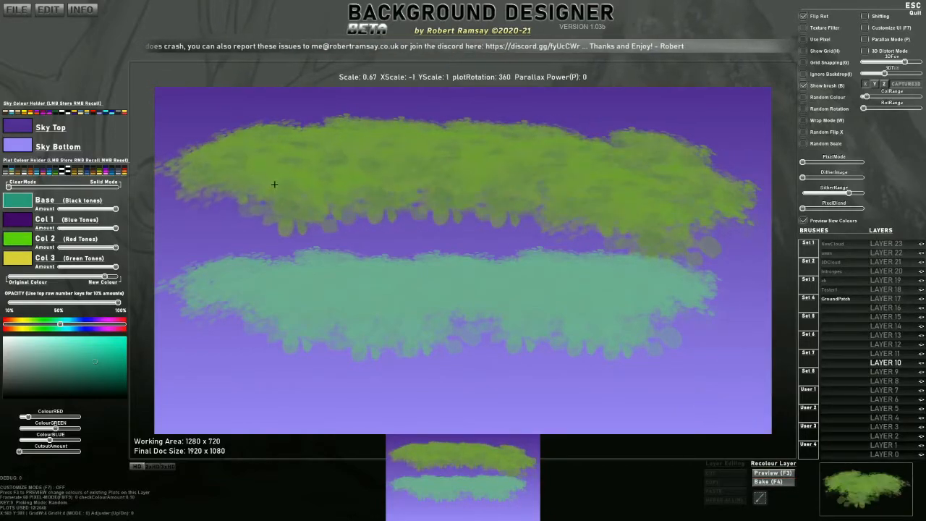
# Recolour Layer 11 with the stored black, dark maroon, brown and tan palette and bake the result.
pyautogui.click(889, 354)
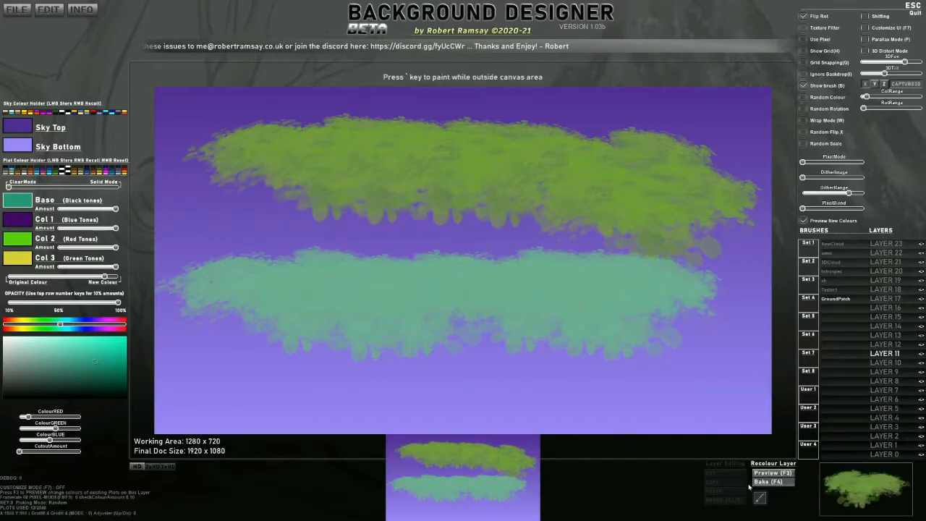
pyautogui.click(791, 471)
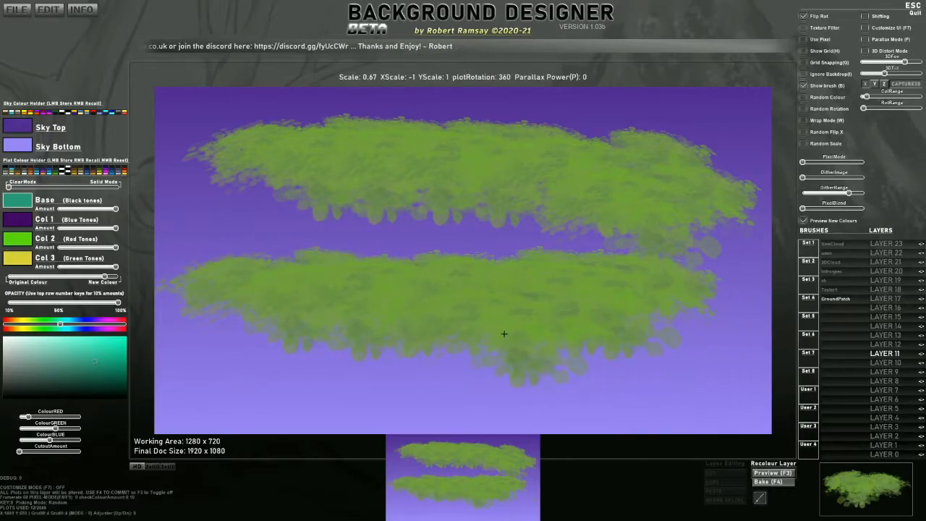
pyautogui.rightClick(48, 172)
pyautogui.rightClick(44, 172)
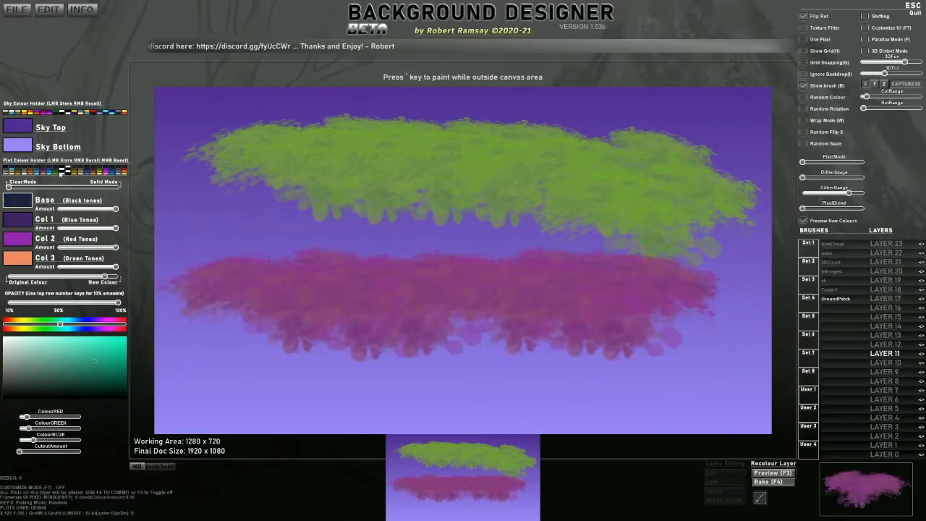
pyautogui.rightClick(66, 172)
pyautogui.rightClick(92, 174)
pyautogui.rightClick(94, 174)
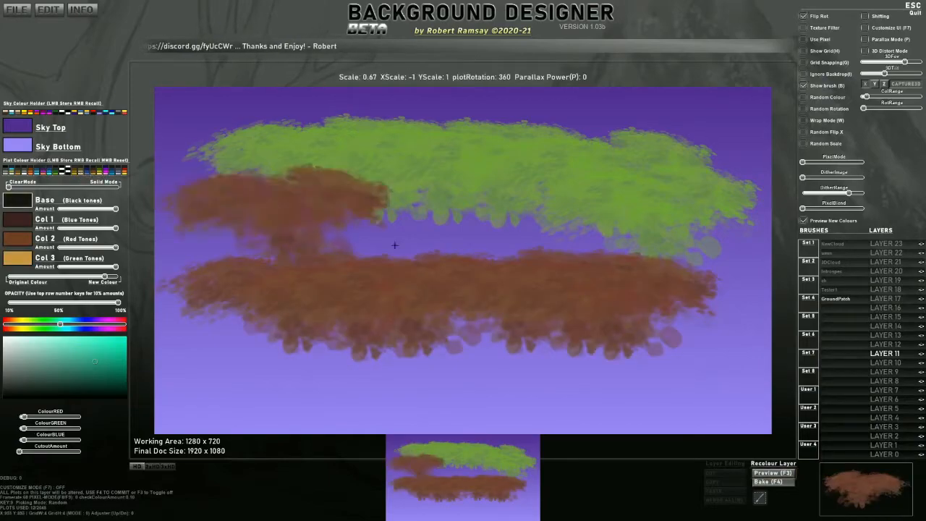
pyautogui.click(756, 482)
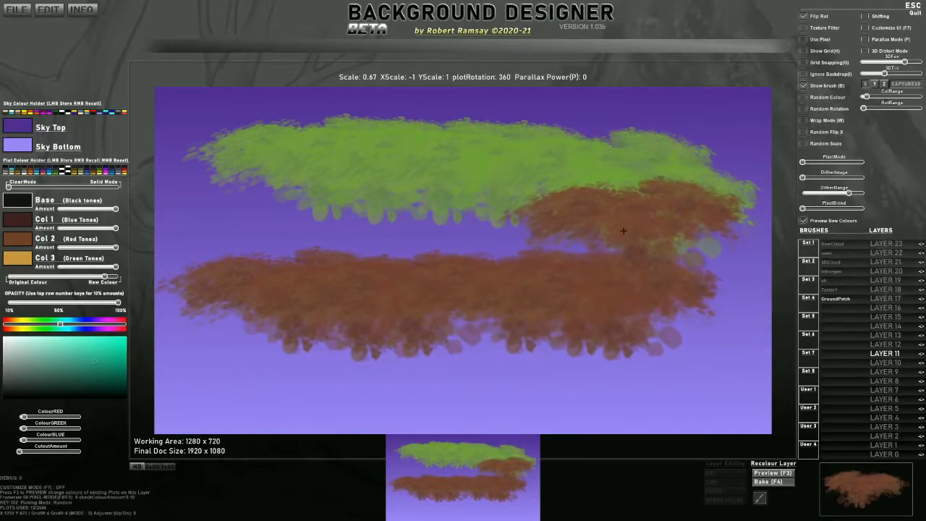
# Undo the most recent stamps of the brown ground band on Layer 11, back to its first patch.
pyautogui.hotkey('ctrl', 'z')
pyautogui.hotkey('ctrl', 'z')
pyautogui.hotkey('ctrl', 'z')
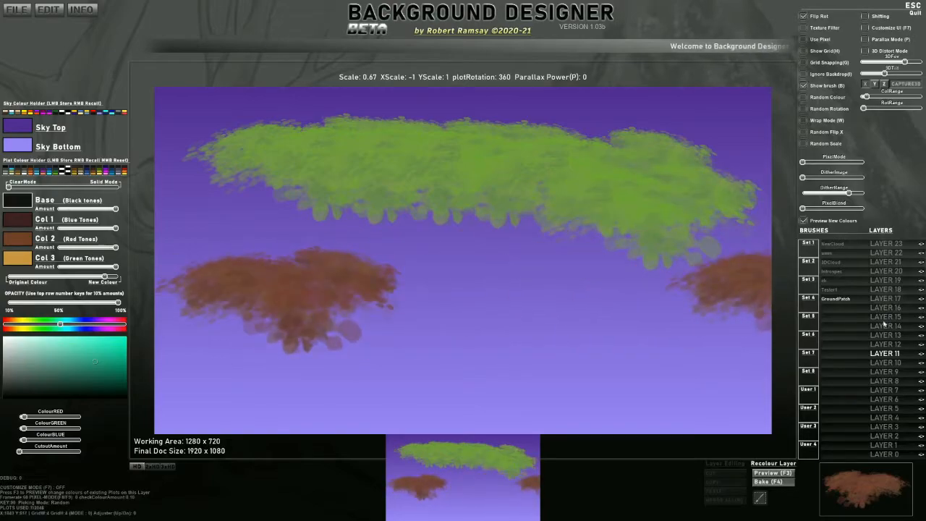
# Try redoing and undoing the brown stamps with Layer 12 and Layer 10 as the target layers.
pyautogui.click(885, 344)
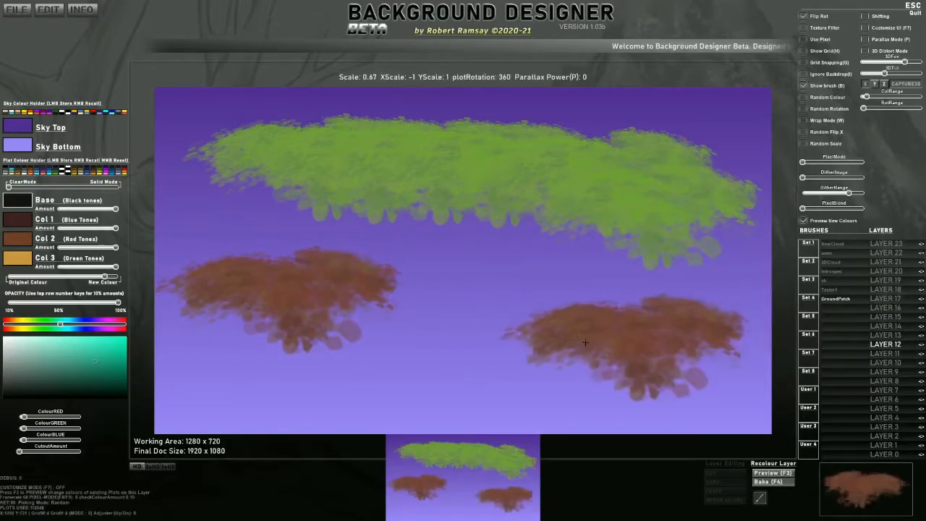
pyautogui.hotkey('ctrl', 'y')
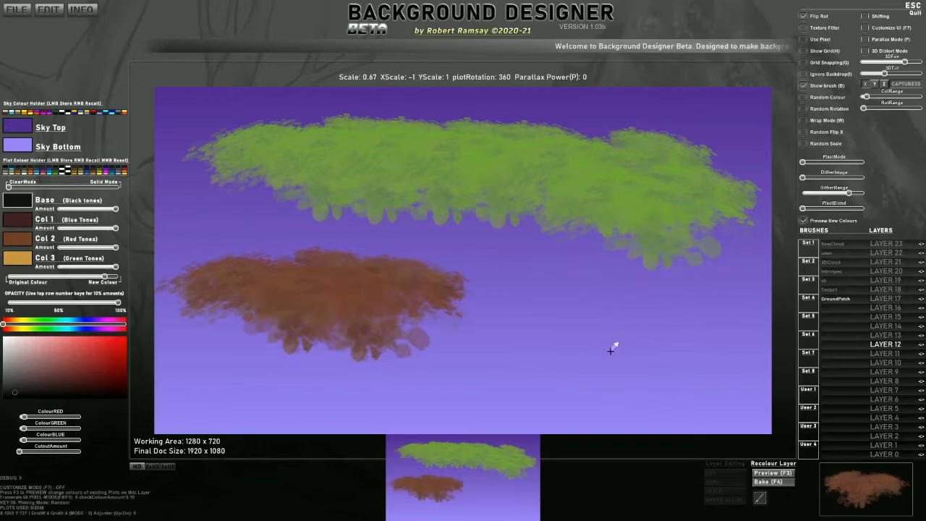
pyautogui.click(894, 364)
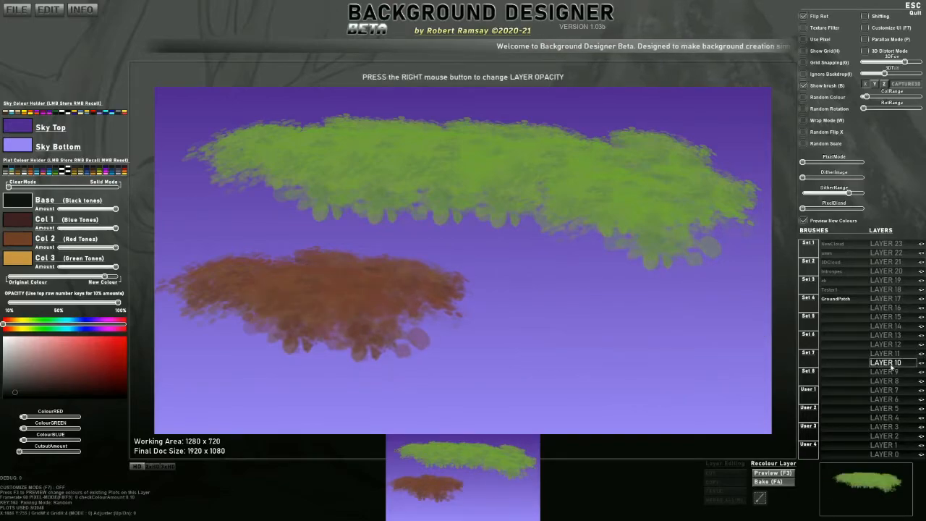
pyautogui.hotkey('ctrl', 'z')
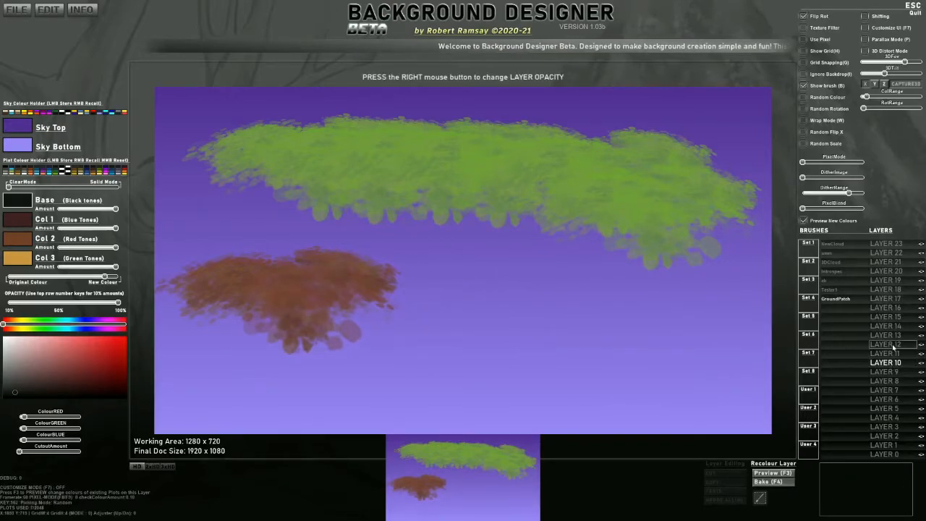
pyautogui.hotkey('ctrl', 'y')
pyautogui.hotkey('ctrl', 'y')
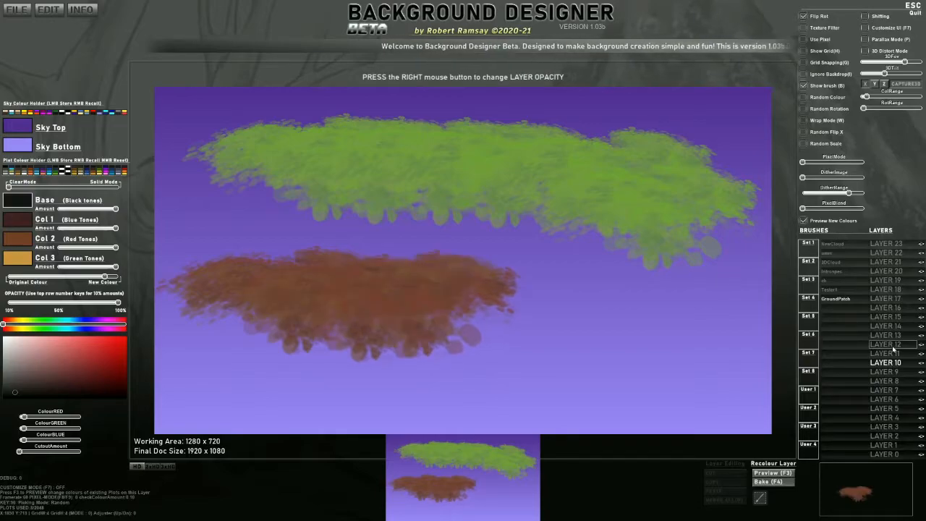
pyautogui.hotkey('ctrl', 'z')
pyautogui.hotkey('ctrl', 'z')
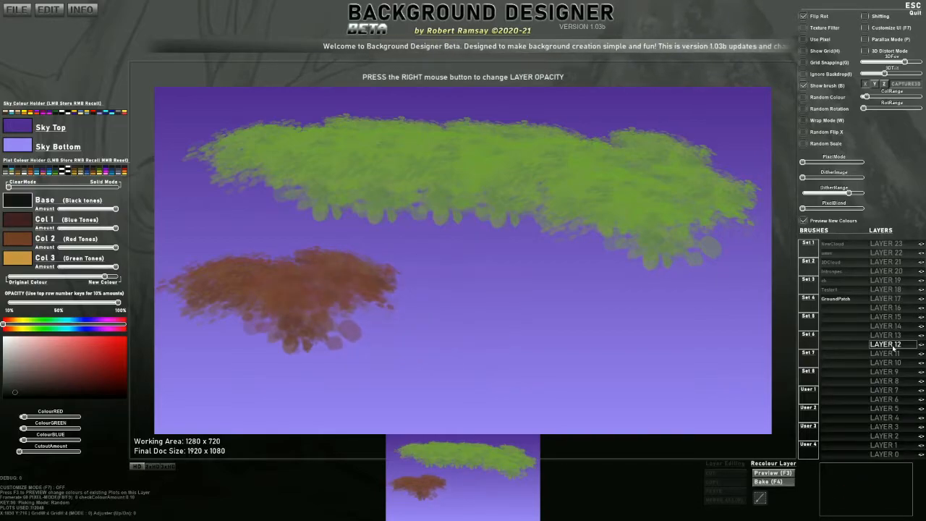
# Redo the brown band's stamps one by one, alternating between Layer 10 and Layer 12 as the target layer.
pyautogui.hotkey('ctrl', 'y')
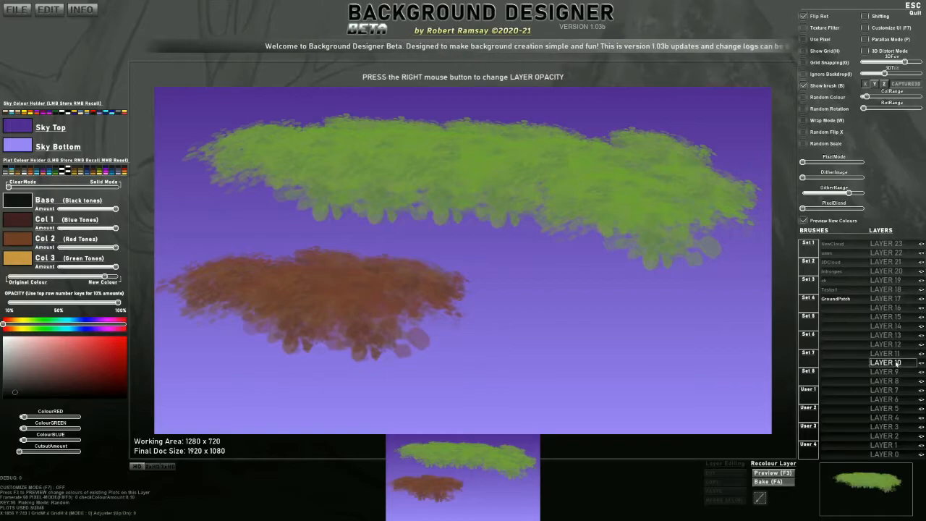
pyautogui.hotkey('ctrl', 'y')
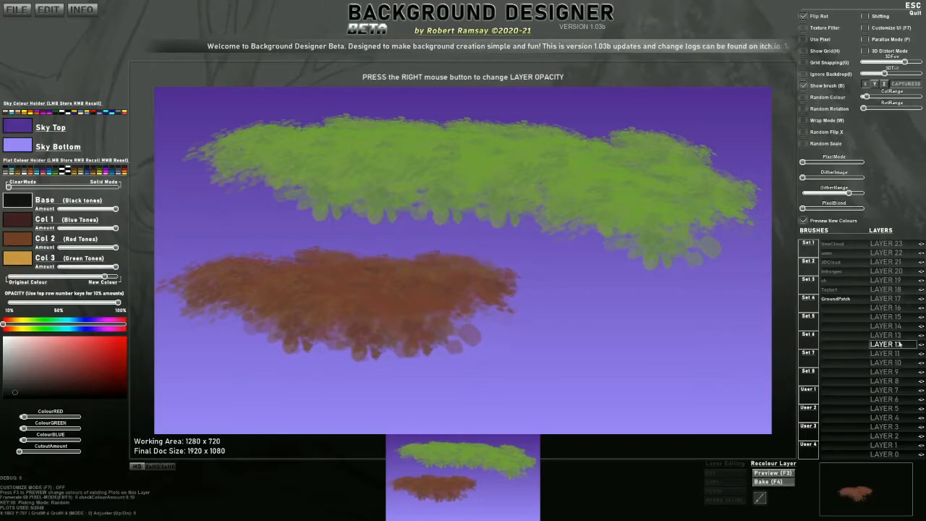
pyautogui.hotkey('ctrl', 'y')
pyautogui.hotkey('ctrl', 'y')
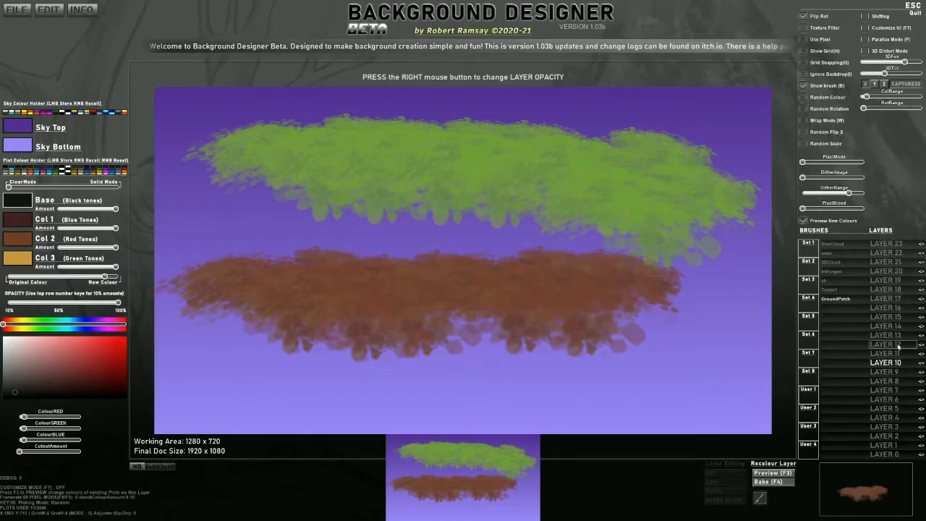
pyautogui.hotkey('ctrl', 'y')
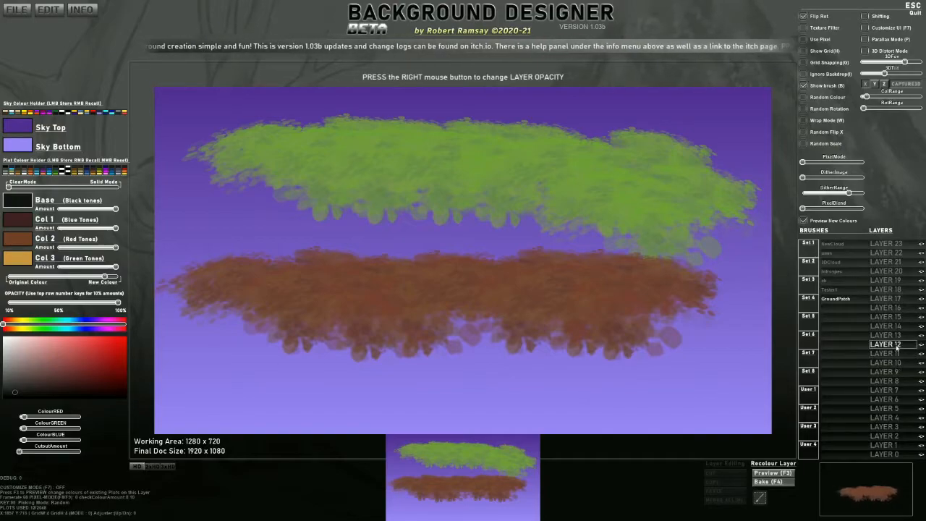
# Preview a recolour of Layer 12's stamps using lilac and purple colours sampled from the canvas.
pyautogui.click(769, 473)
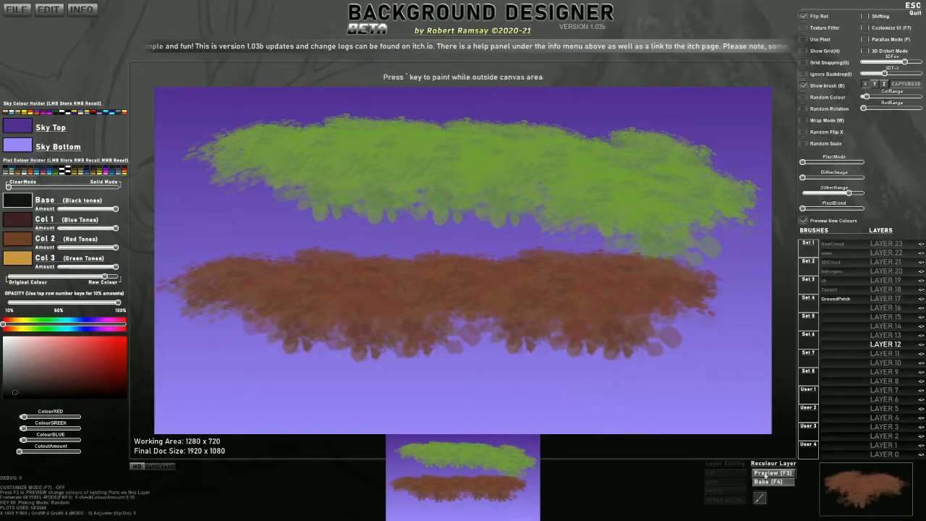
pyautogui.press('BackSpace')
pyautogui.press('BackSpace')
pyautogui.press('BackSpace')
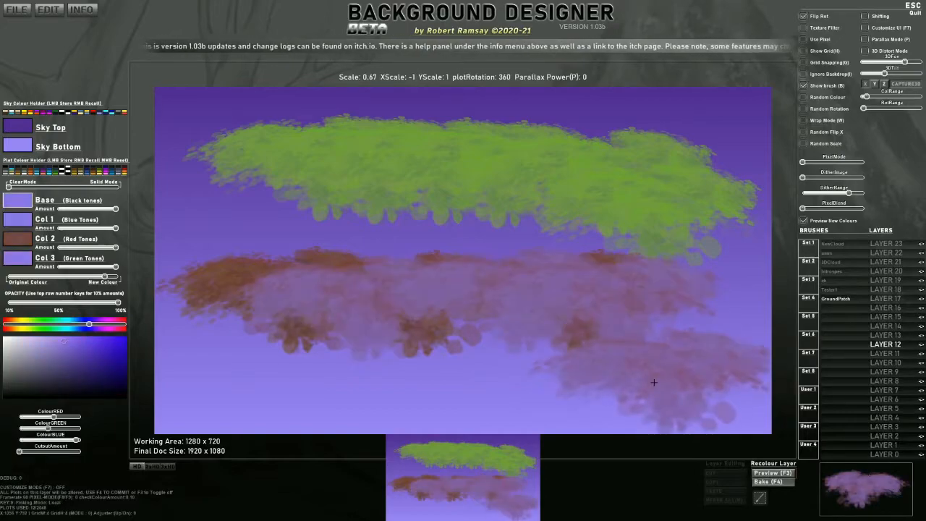
pyautogui.press('BackSpace')
pyautogui.press('BackSpace')
pyautogui.press('BackSpace')
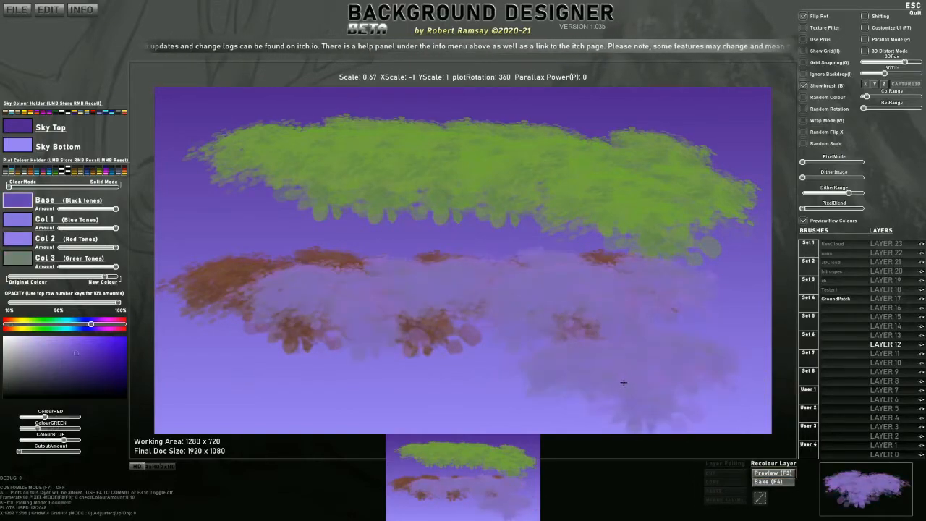
pyautogui.press('Tab')
pyautogui.press('Tab')
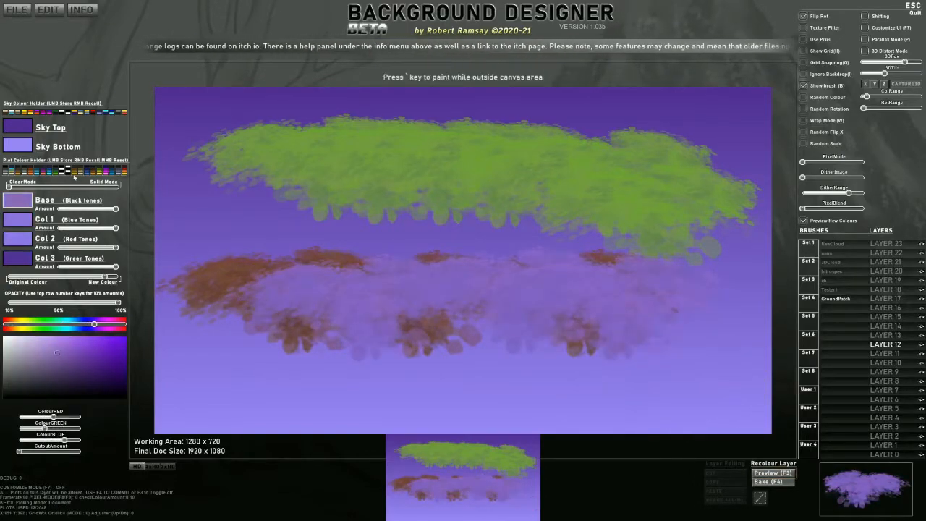
# Apply the stored dark brown, ochre and golden yellow palette to Layer 12's recolour preview and reduce the brush scale to 0.37.
pyautogui.rightClick(75, 173)
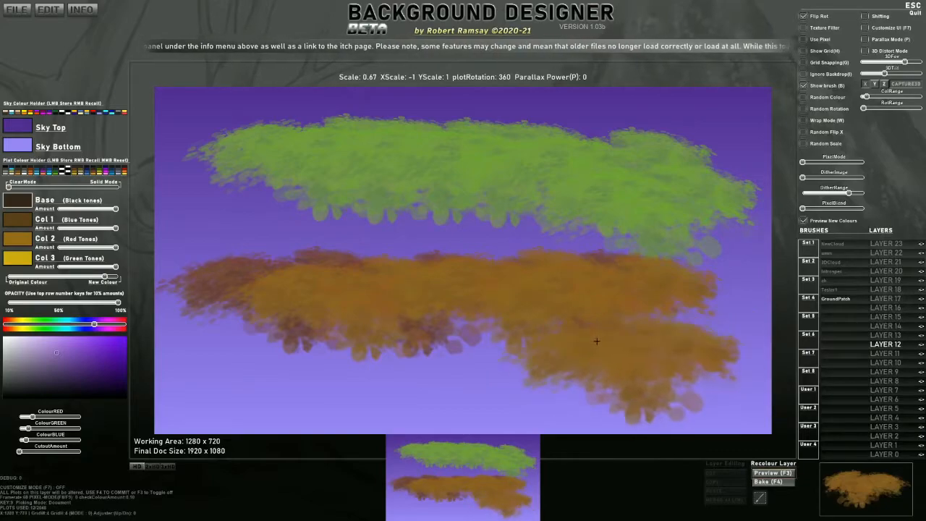
pyautogui.scroll(-4, 434, 325)
pyautogui.scroll(-6, 311, 174)
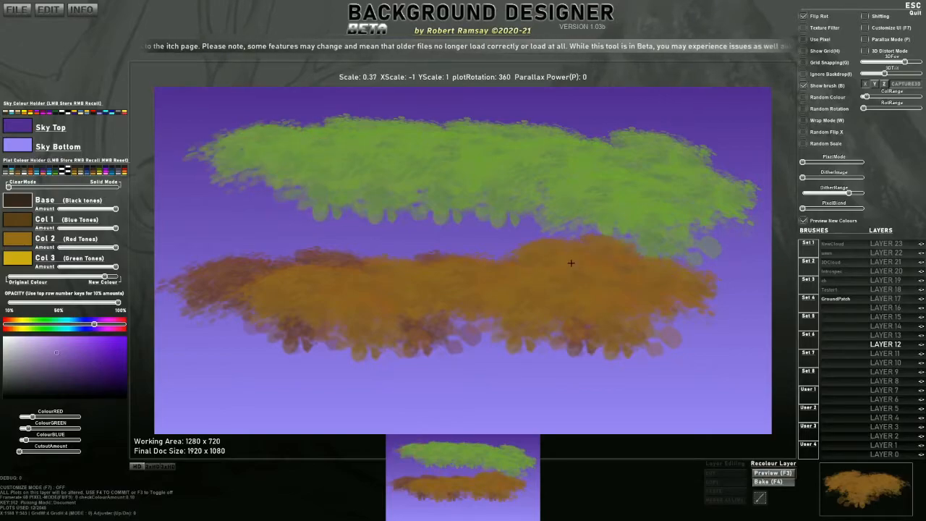
# Undo the painted green and brown stamps one by one until the canvas is empty.
pyautogui.hotkey('ctrl', 'z')
pyautogui.hotkey('ctrl', 'z')
pyautogui.hotkey('ctrl', 'z')
pyautogui.hotkey('ctrl', 'z')
pyautogui.hotkey('ctrl', 'z')
pyautogui.hotkey('ctrl', 'z')
pyautogui.hotkey('ctrl', 'z')
pyautogui.hotkey('ctrl', 'z')
pyautogui.hotkey('ctrl', 'z')
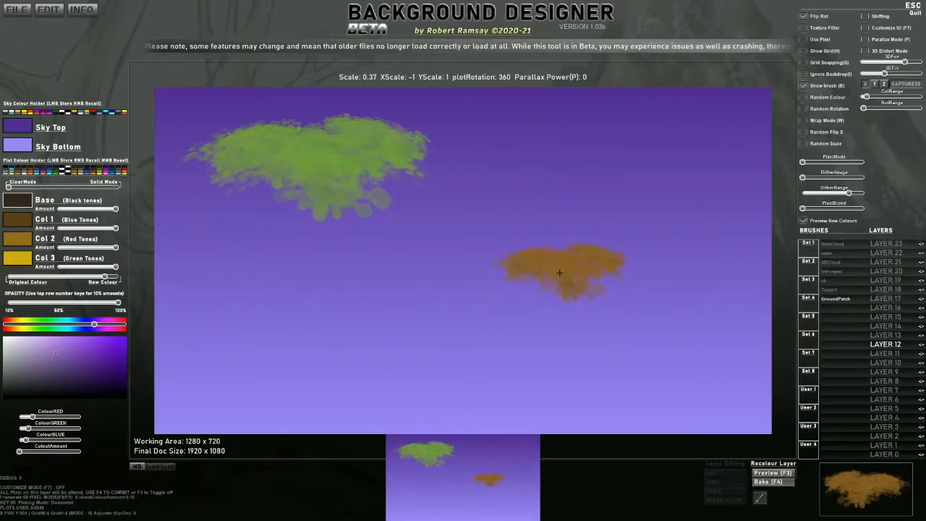
pyautogui.hotkey('ctrl', 'z')
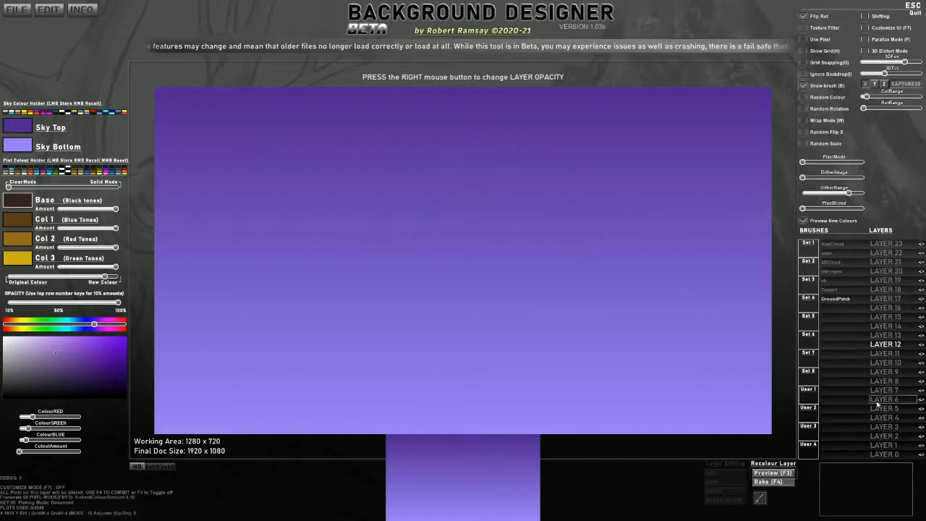
# Redo the first stamp onto Layer 5, decline the option to see all existing plots once, and accept it to bring back every stamp.
pyautogui.click(883, 408)
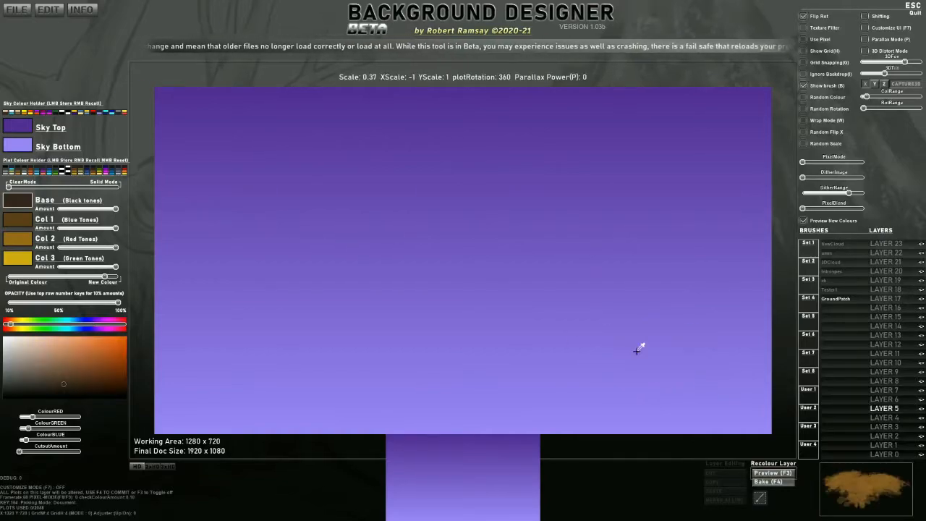
pyautogui.hotkey('alt', 'z')
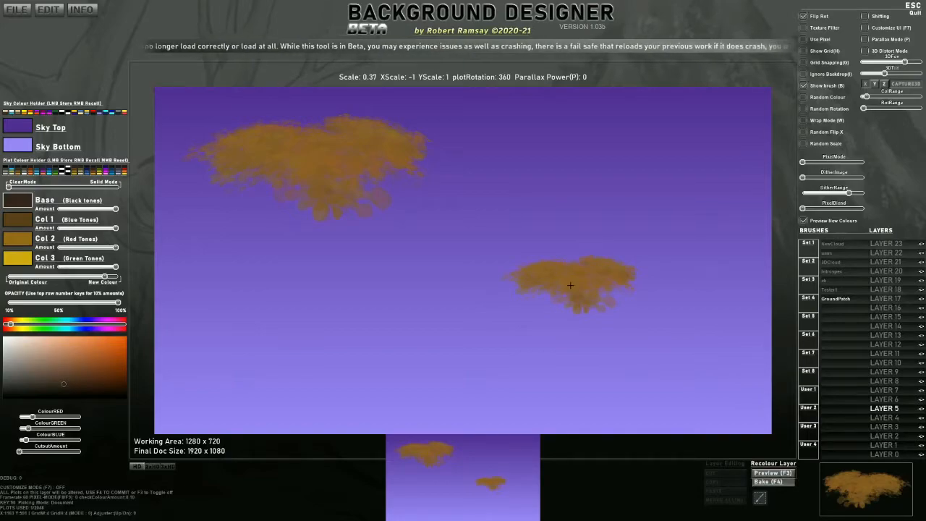
pyautogui.hotkey('shift', 'z')
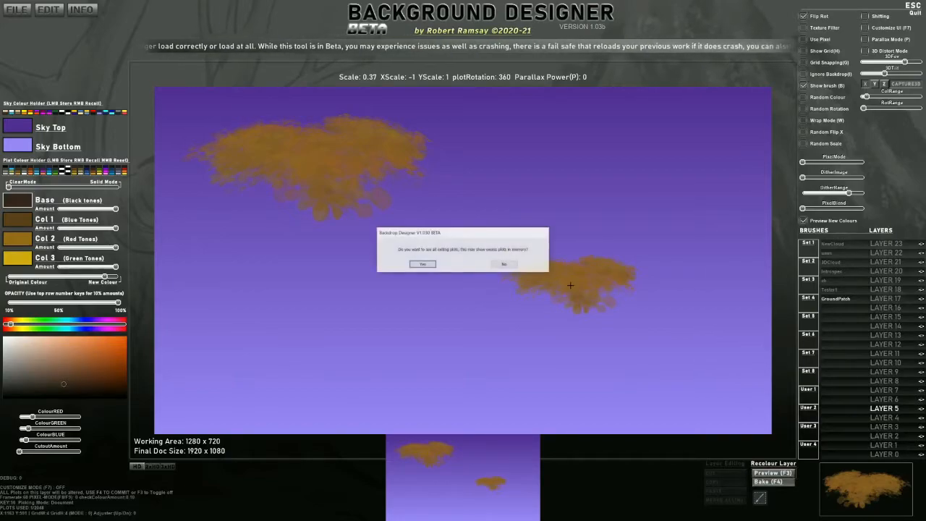
pyautogui.click(504, 264)
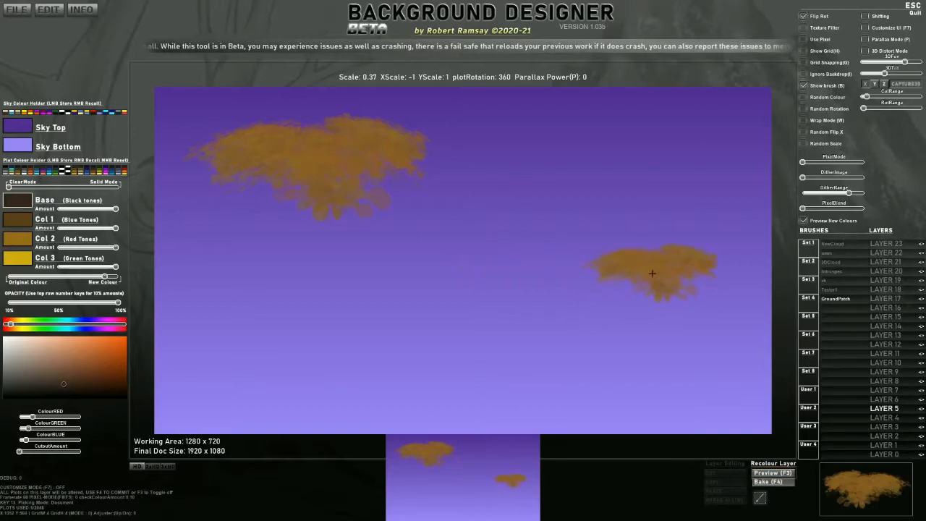
pyautogui.hotkey('shift', 'Return')
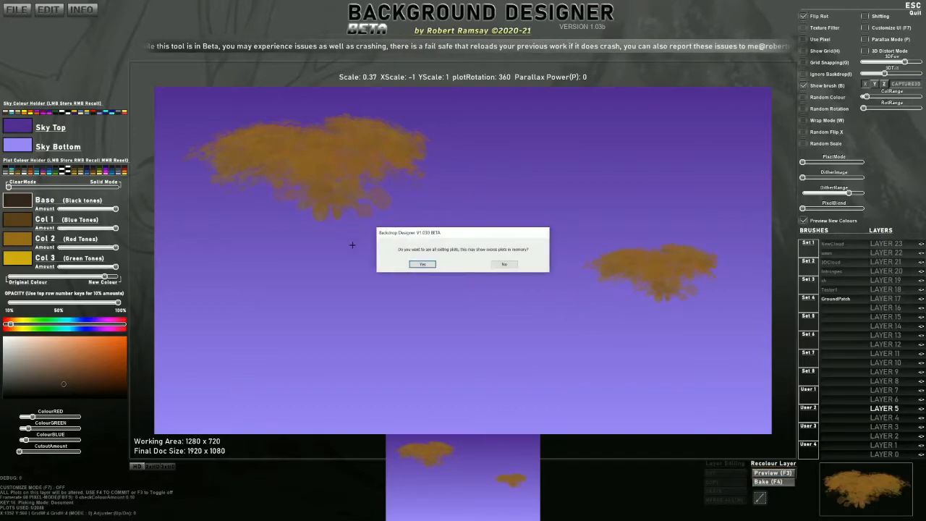
pyautogui.click(422, 265)
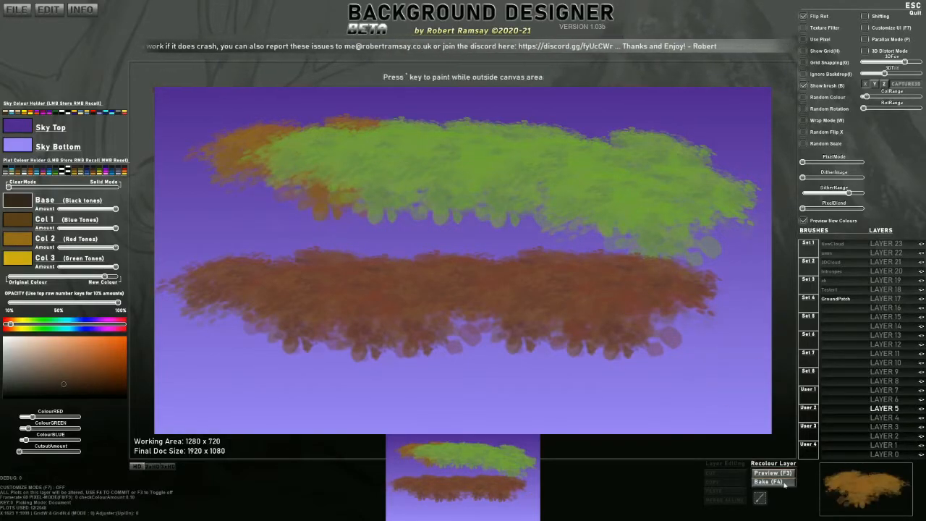
# Sample purple, mauve and green from the canvas for the four brush colours and preview them on Layer 5's stamp.
pyautogui.press('space')
pyautogui.press('space')
pyautogui.press('space')
pyautogui.press('space')
pyautogui.press('space')
pyautogui.press('space')
pyautogui.press('space')
pyautogui.press('space')
pyautogui.press('s')
pyautogui.press('s')
pyautogui.press('d')
pyautogui.press('d')
pyautogui.press('d')
pyautogui.press('s')
pyautogui.press('s')
pyautogui.press('space')
pyautogui.press('space')
pyautogui.press('s')
pyautogui.press('d')
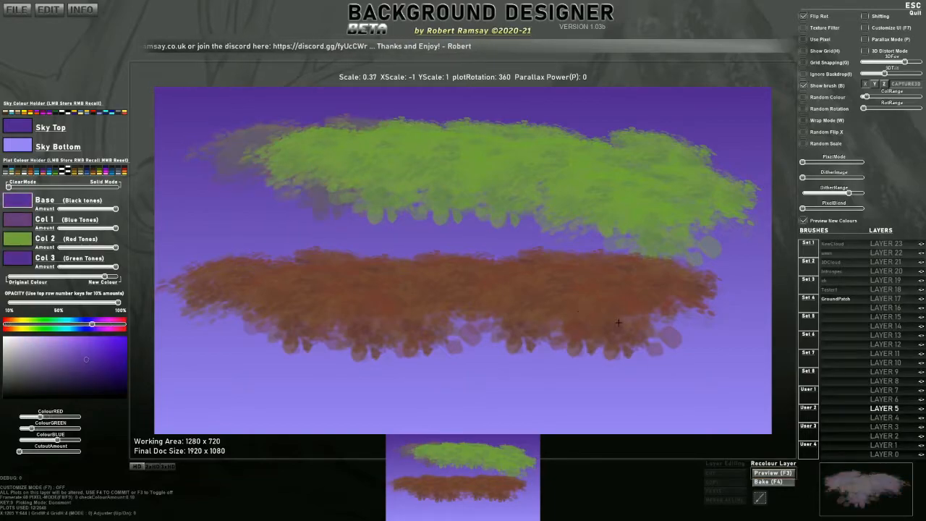
# With Layer 5 selected, undo both ground bands stamp by stamp until the canvas is clear.
pyautogui.click(884, 408)
pyautogui.hotkey('ctrl', 'z')
pyautogui.hotkey('ctrl', 'z')
pyautogui.hotkey('ctrl', 'z')
pyautogui.hotkey('ctrl', 'z')
pyautogui.hotkey('ctrl', 'z')
pyautogui.hotkey('ctrl', 'z')
pyautogui.hotkey('ctrl', 'z')
pyautogui.hotkey('ctrl', 'z')
pyautogui.hotkey('ctrl', 'z')
pyautogui.hotkey('ctrl', 'z')
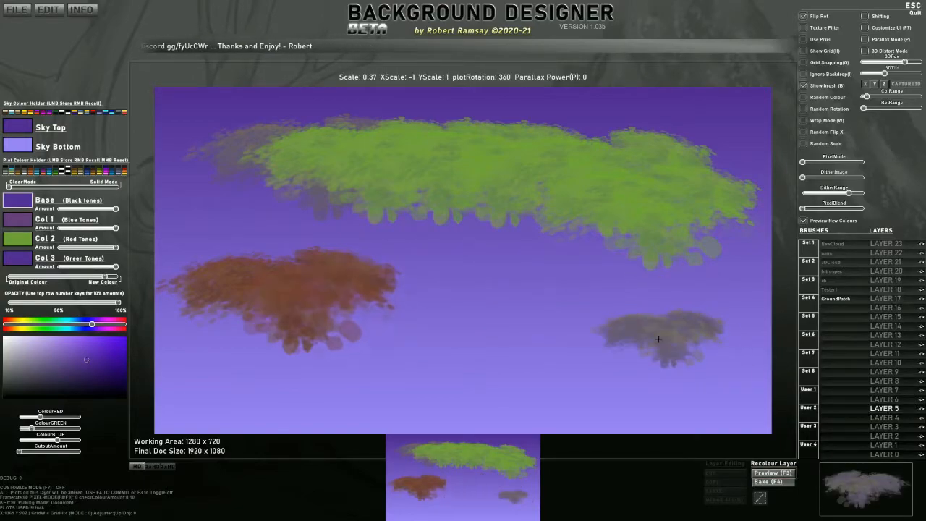
pyautogui.hotkey('ctrl', 'z')
pyautogui.hotkey('ctrl', 'z')
pyautogui.hotkey('ctrl', 'z')
pyautogui.hotkey('ctrl', 'z')
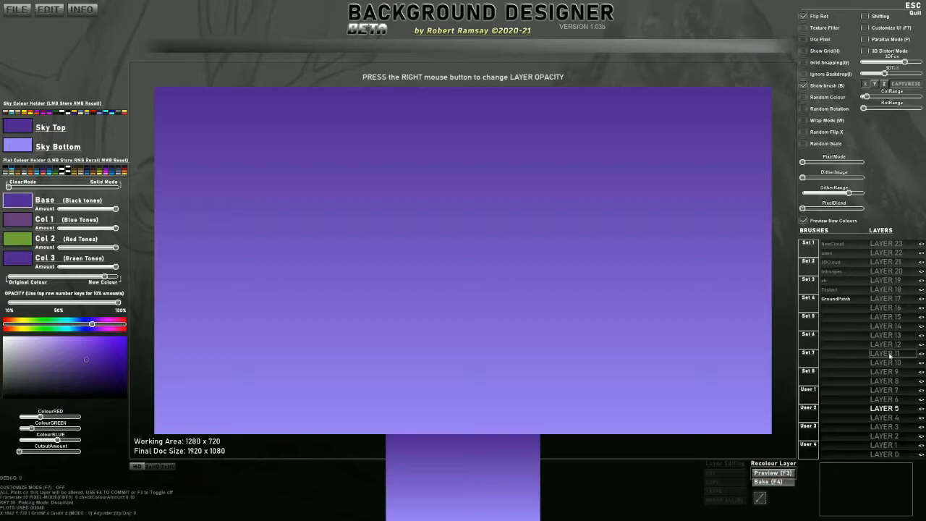
# Try redoing the upper band's stamps onto Layer 10, and undo them again to clear the canvas.
pyautogui.click(892, 362)
pyautogui.hotkey('ctrl', 'z')
pyautogui.hotkey('ctrl', 'z')
pyautogui.hotkey('ctrl', 'z')
pyautogui.hotkey('ctrl', 'z')
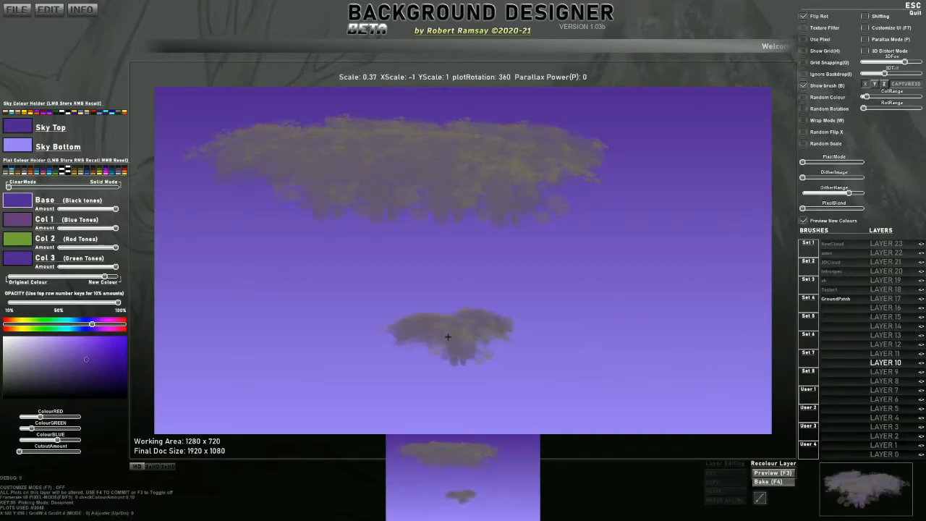
pyautogui.hotkey('ctrl', 'z')
pyautogui.hotkey('ctrl', 'z')
pyautogui.hotkey('ctrl', 'z')
pyautogui.hotkey('ctrl', 'z')
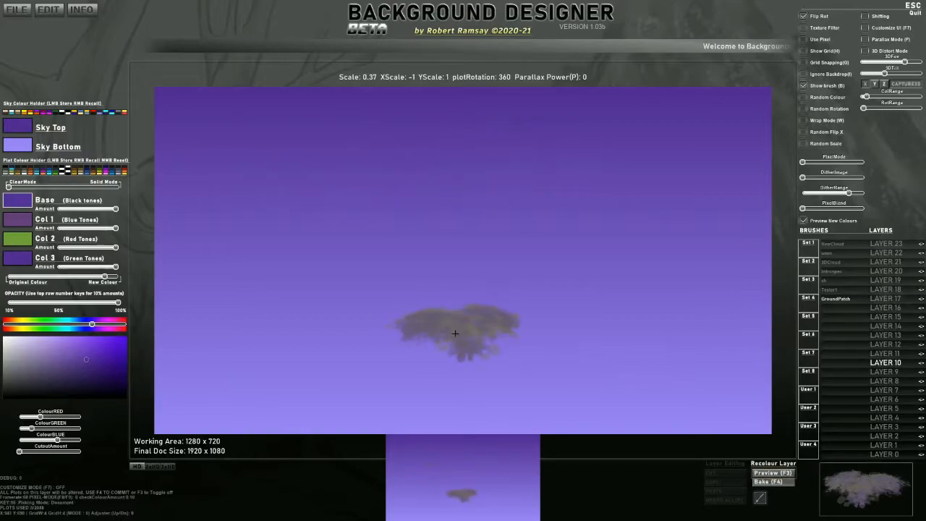
# Redo the first stamp onto Layer 10 and restore the remaining stamps of both bands by accepting the existing-plots option.
pyautogui.hotkey('ctrl', 'y')
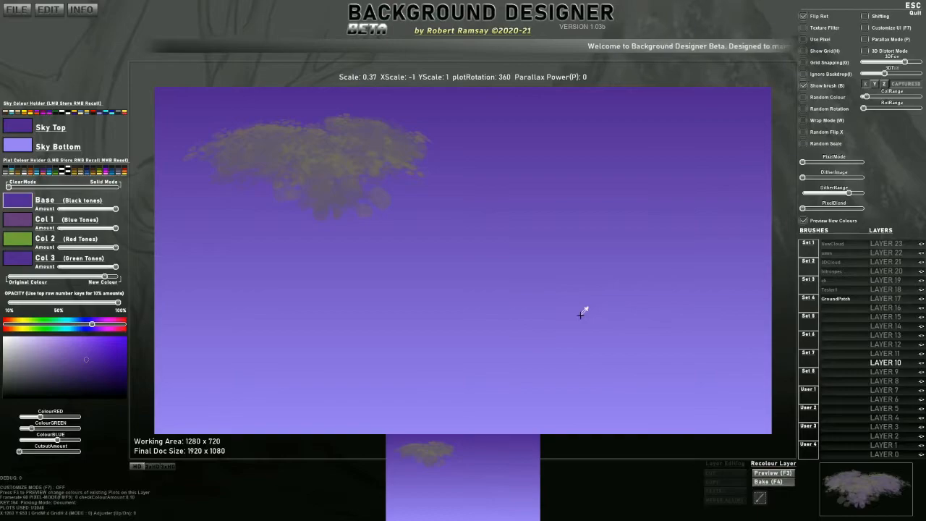
pyautogui.hotkey('ctrl', 'y')
pyautogui.hotkey('ctrl', 'y')
pyautogui.hotkey('ctrl', 'y')
pyautogui.hotkey('ctrl', 'y')
pyautogui.hotkey('ctrl', 'y')
pyautogui.hotkey('ctrl', 'y')
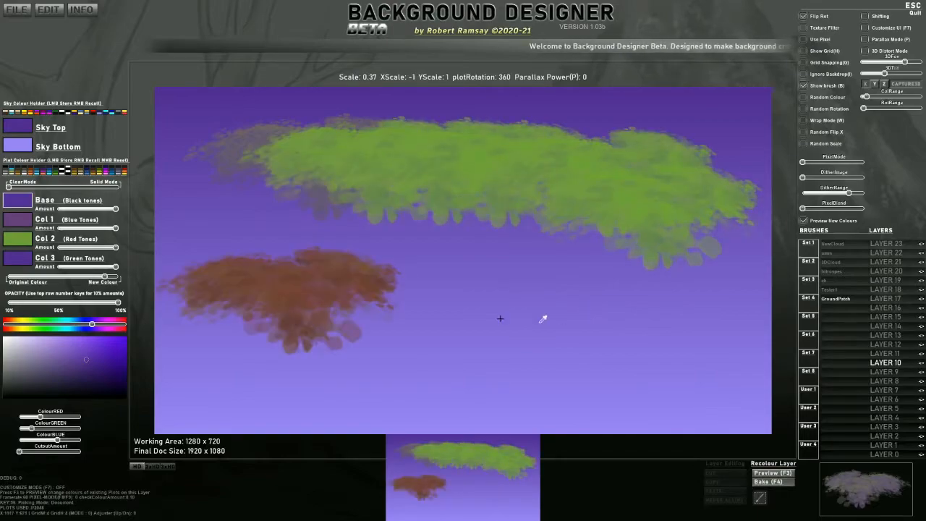
pyautogui.click(612, 302)
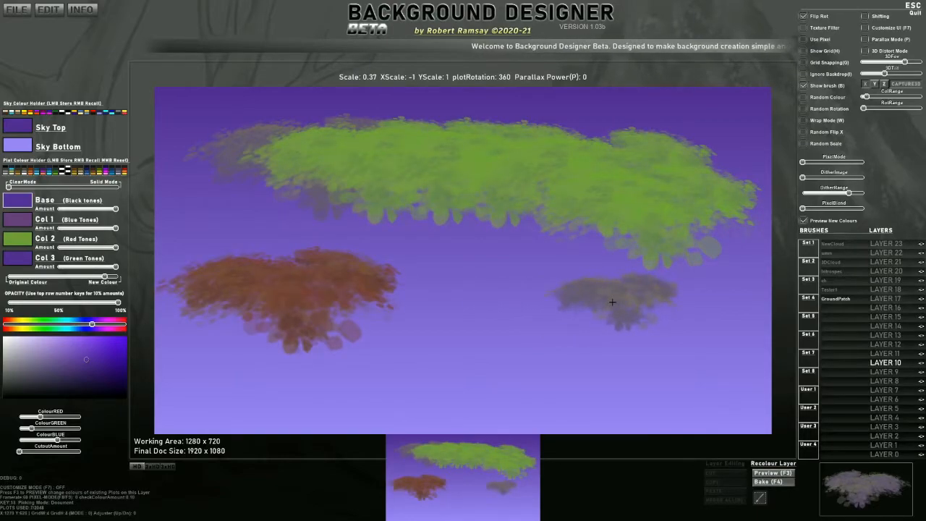
pyautogui.hotkey('ctrl', 'y')
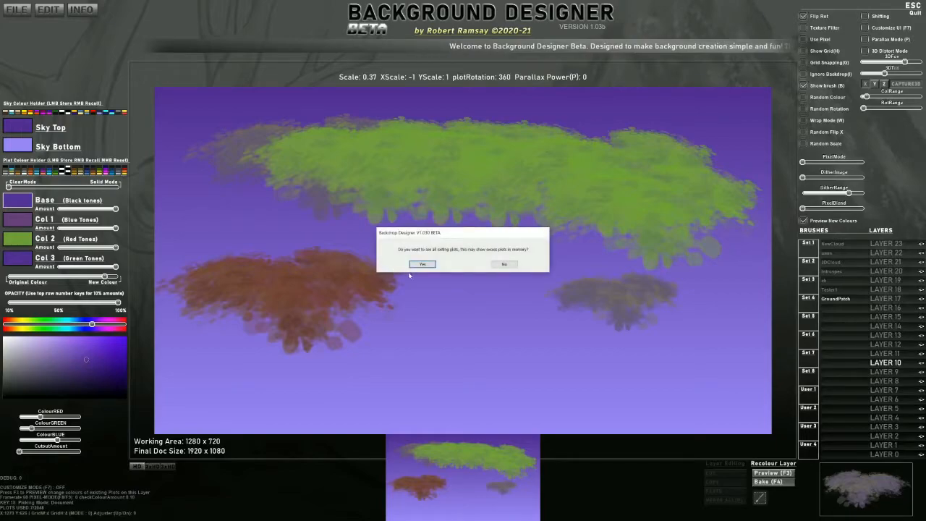
pyautogui.click(426, 264)
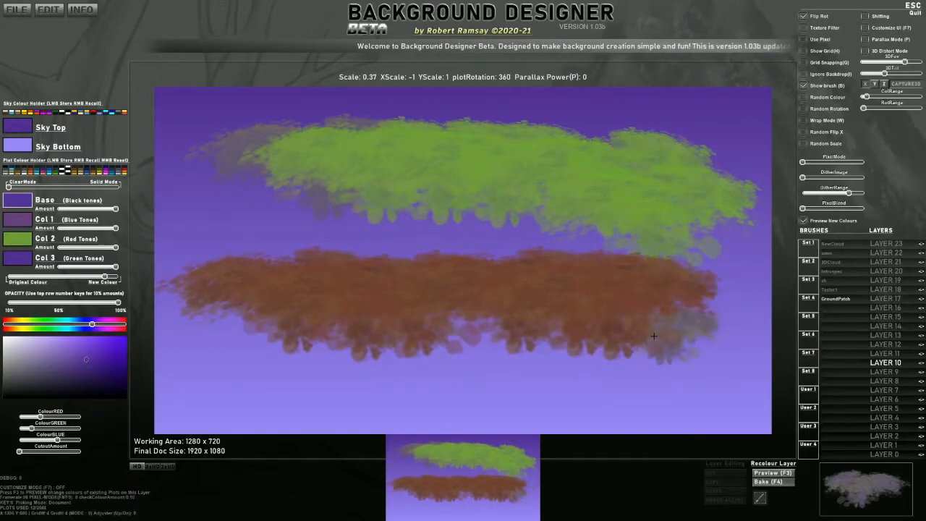
# Undo the brown band's most recent stamps and enlarge the GroundPatch brush to a scale of 0.60.
pyautogui.hotkey('ctrl', 'z')
pyautogui.hotkey('ctrl', 'z')
pyautogui.hotkey('ctrl', 'z')
pyautogui.hotkey('ctrl', 'z')
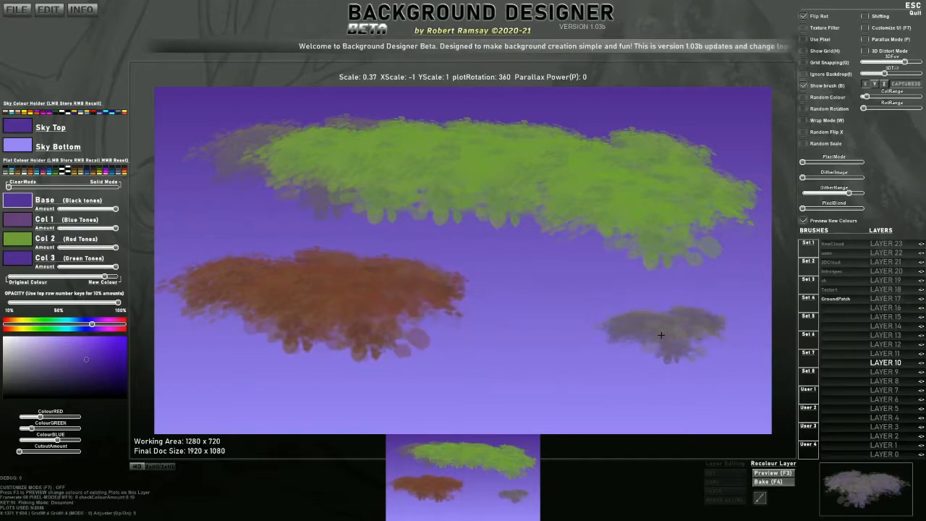
pyautogui.hotkey('ctrl', 'shift', 'z')
pyautogui.click(510, 263)
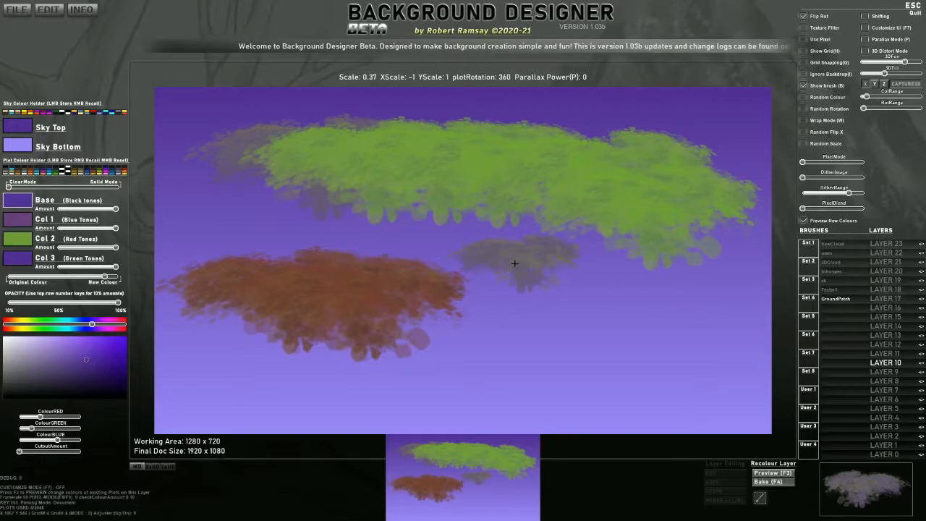
pyautogui.scroll(12, 466, 250)
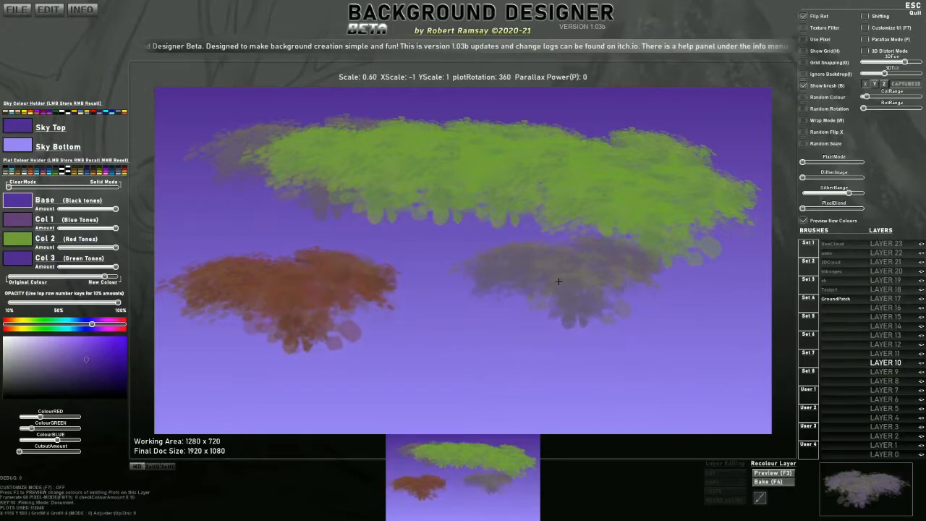
# Undo the remaining stamps of both bands and reduce the brush scale to 0.47.
pyautogui.hotkey('ctrl', 'z')
pyautogui.hotkey('ctrl', 'z')
pyautogui.hotkey('ctrl', 'z')
pyautogui.hotkey('ctrl', 'z')
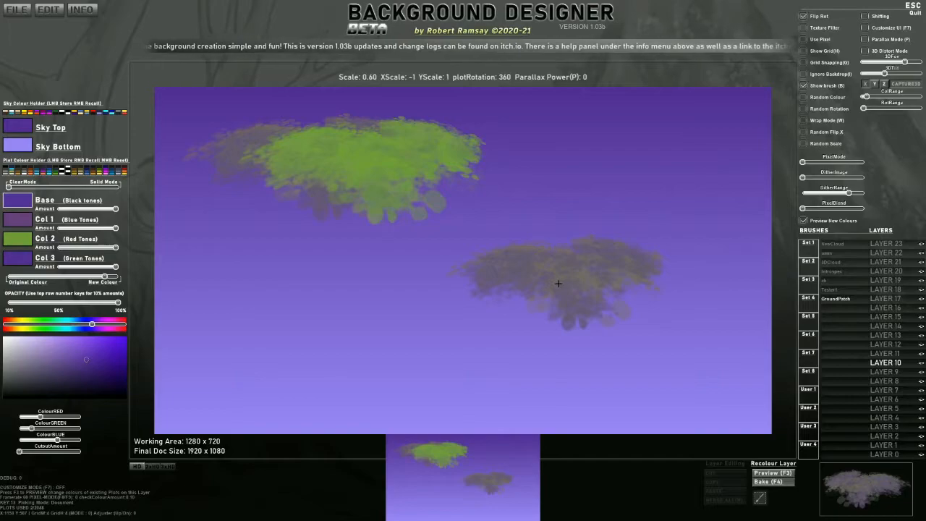
pyautogui.scroll(3, 558, 283)
pyautogui.scroll(-3, 558, 284)
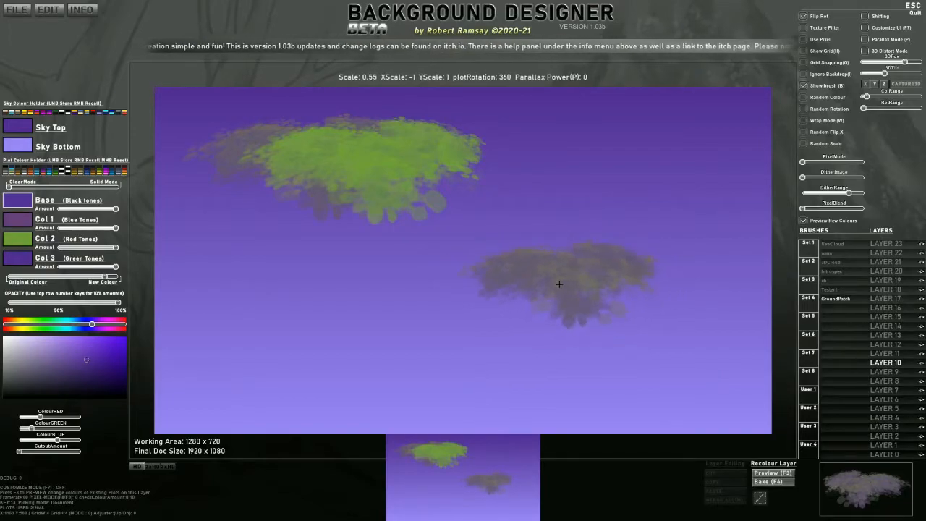
pyautogui.hotkey('ctrl', 'z')
pyautogui.hotkey('ctrl', 'z')
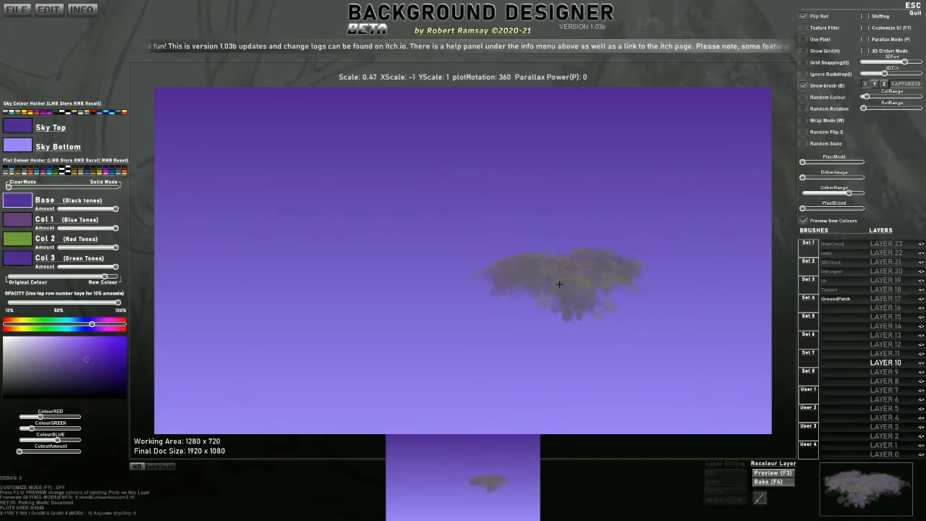
# Redo the first two upper-band stamps and bring back all other existing plots on the canvas.
pyautogui.hotkey('ctrl', 'y')
pyautogui.hotkey('ctrl', 'y')
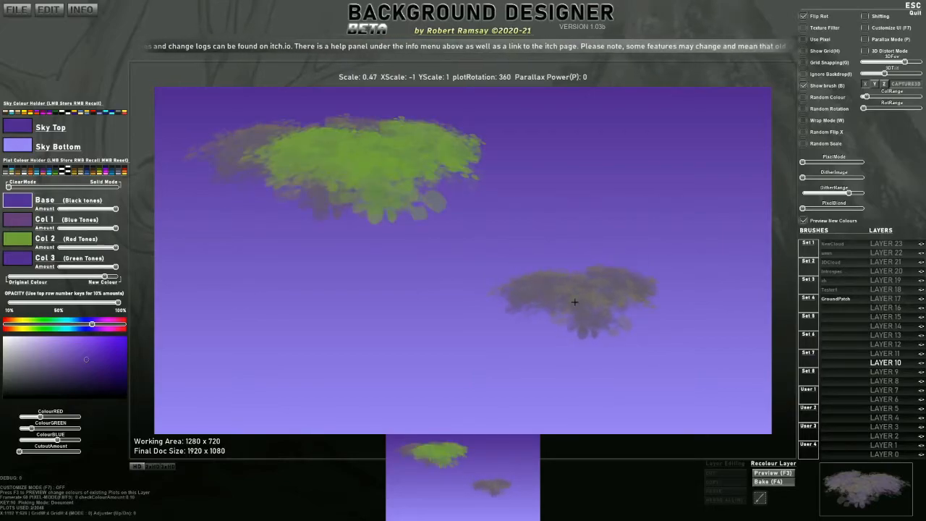
pyautogui.hotkey('ctrl', 'z')
pyautogui.hotkey('ctrl', 'y')
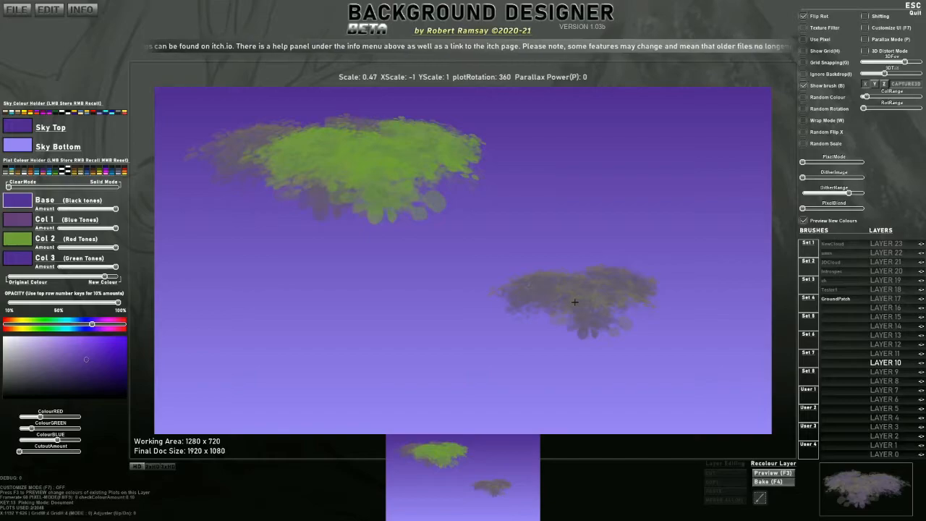
pyautogui.hotkey('ctrl', 'y')
pyautogui.click(423, 264)
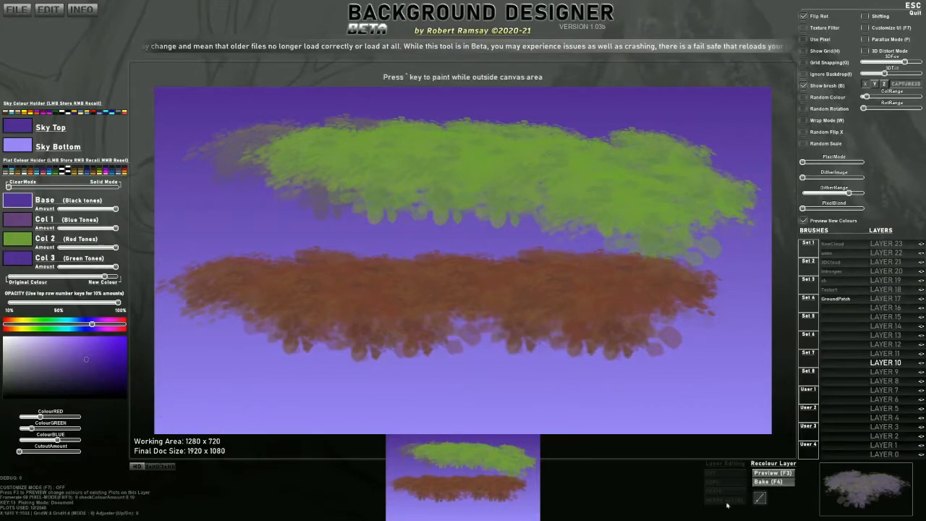
# Capture the canvas area containing the green and brown bands as a new brush named Test1.
pyautogui.click(760, 499)
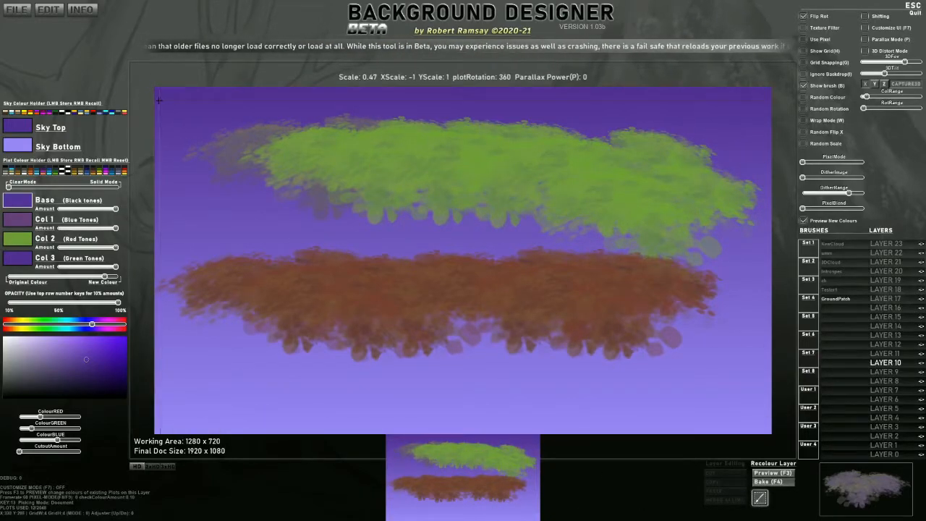
pyautogui.moveTo(154, 100)
pyautogui.mouseDown()
pyautogui.moveTo(778, 432)
pyautogui.moveTo(769, 381)
pyautogui.mouseUp()
pyautogui.write('Test1')
pyautogui.press('Return')
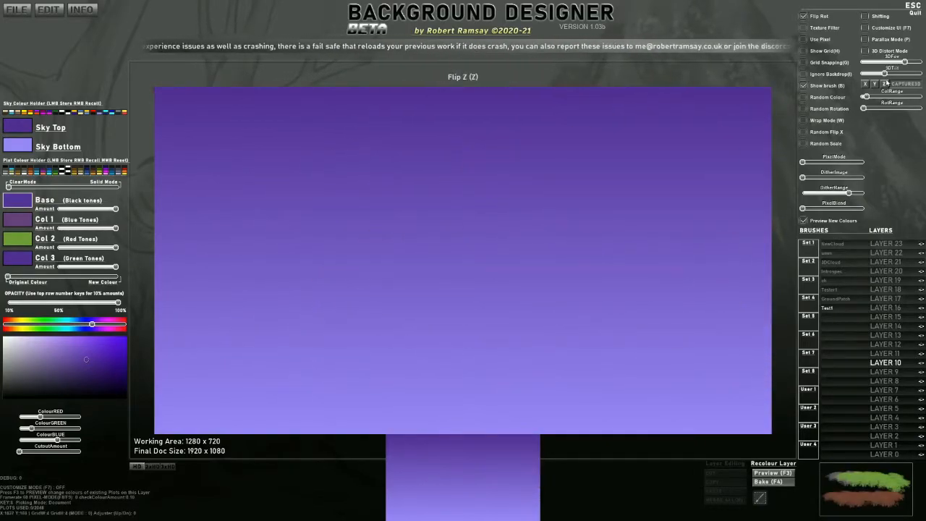
# Enable 3D Distort Mode with the Test1 brush and lower its 3D field of view and tilt slightly.
pyautogui.click(871, 50)
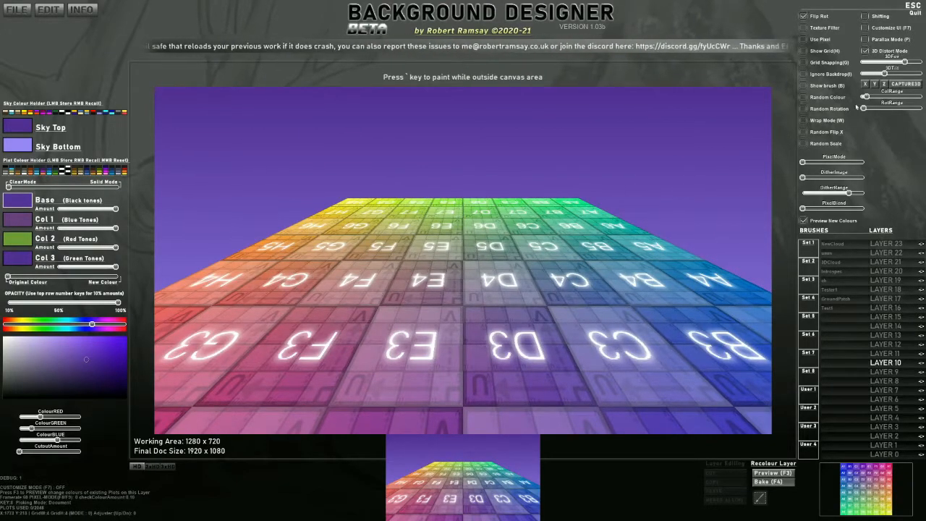
pyautogui.click(827, 307)
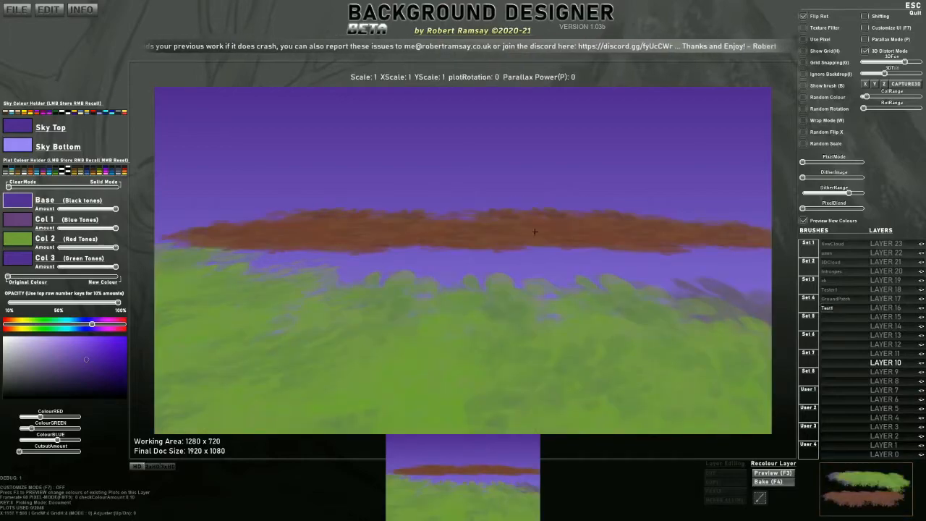
pyautogui.moveTo(904, 63); pyautogui.dragTo(882, 75)
# Try the 3D axis flips on the Test1 brush, return the brown band to the far side, and reduce the scale to 0.62.
pyautogui.click(884, 84)
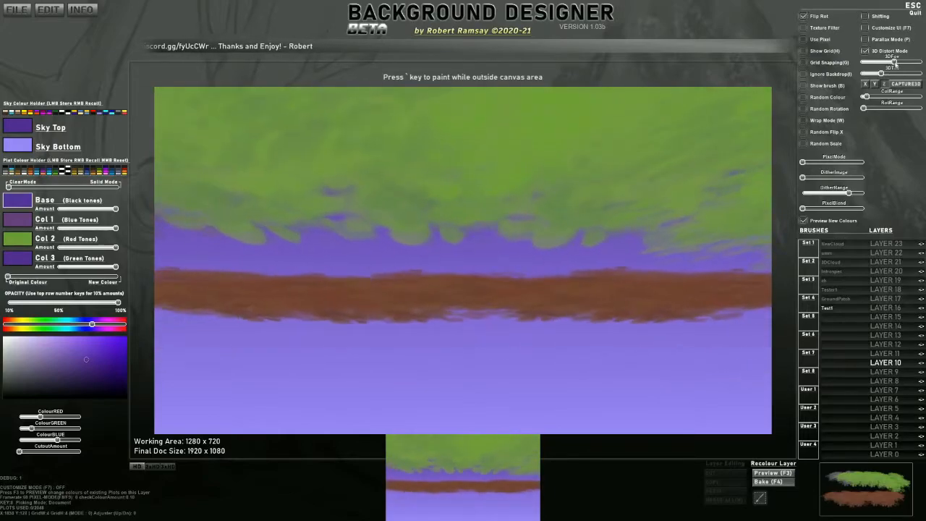
pyautogui.click(877, 84)
pyautogui.click(880, 86)
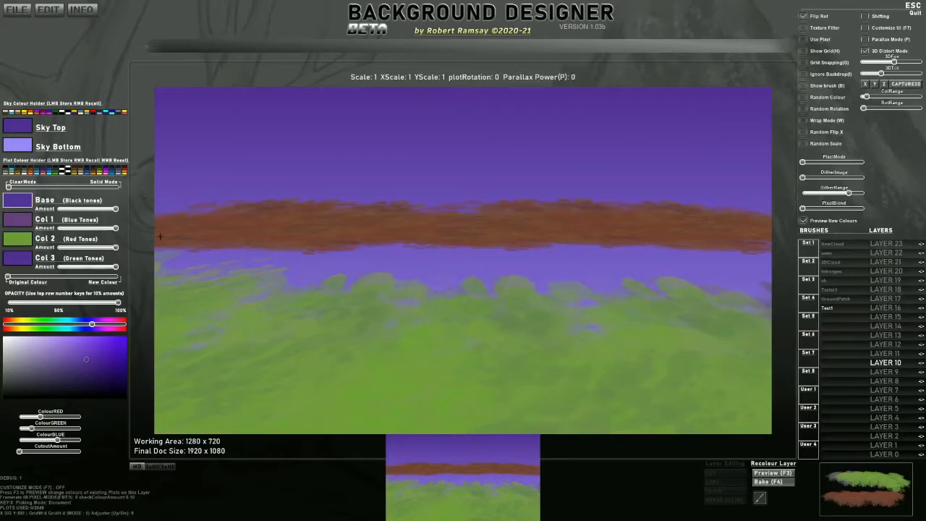
pyautogui.scroll(-7, 636, 316)
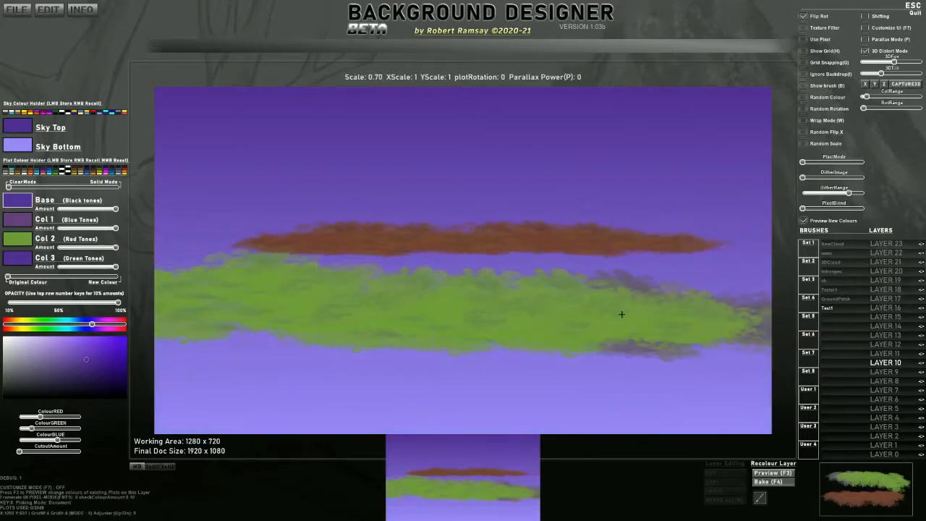
pyautogui.scroll(-1, 623, 315)
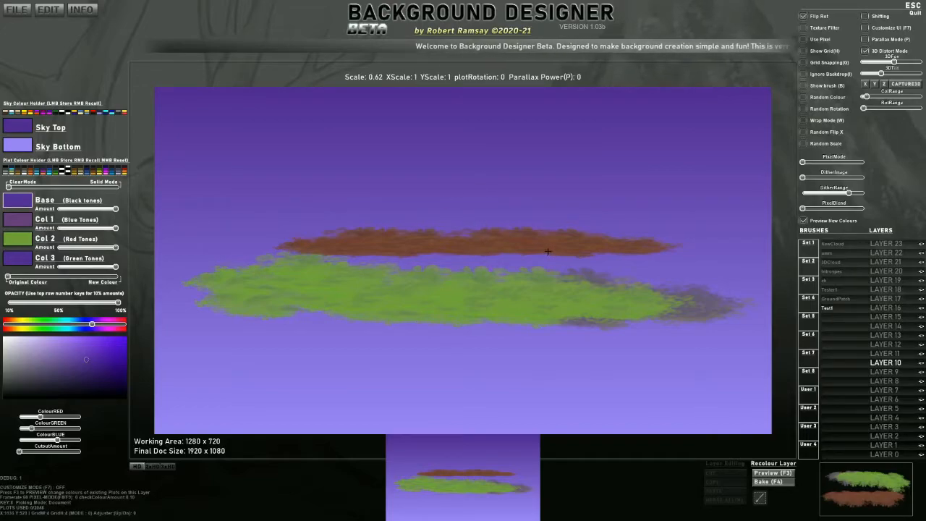
# Try Shifting on the 3D-distorted Test1 brush, reduce its scale to 0.60, and turn Shifting off again.
pyautogui.click(864, 15)
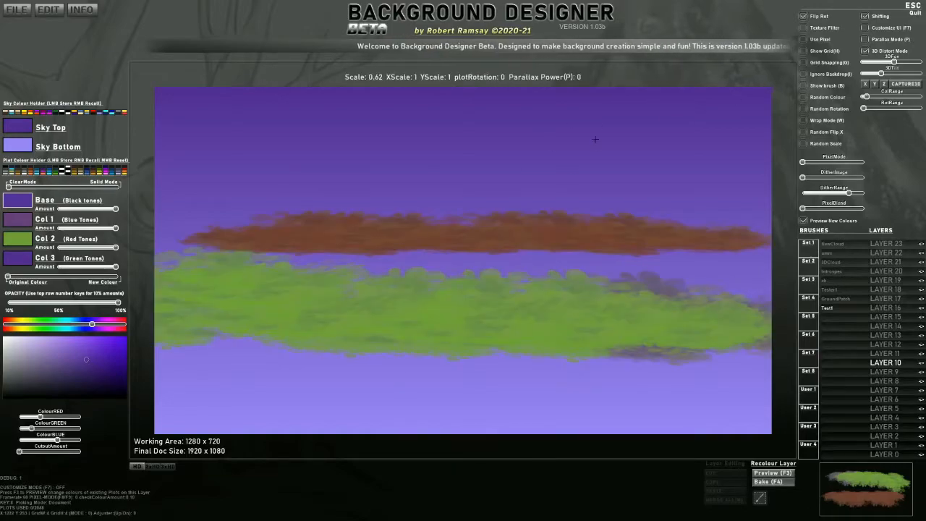
pyautogui.scroll(-2, 568, 205)
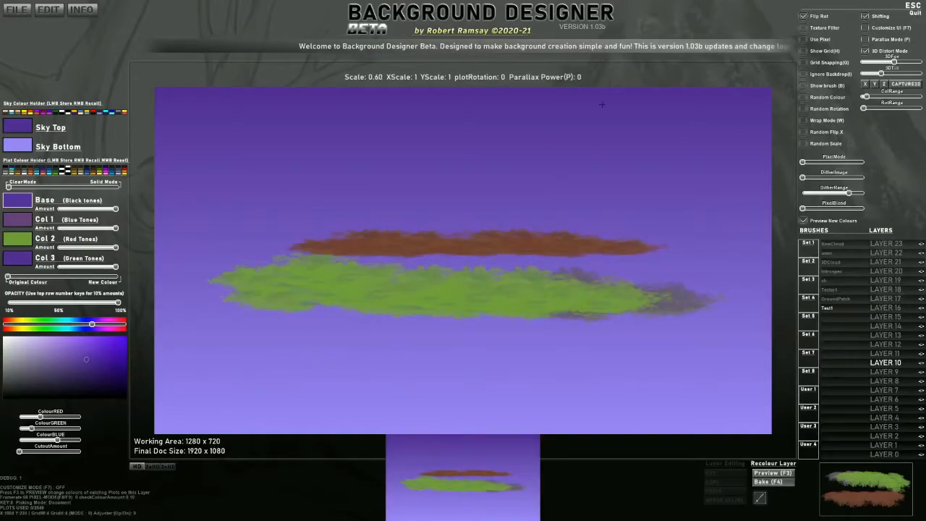
pyautogui.click(865, 15)
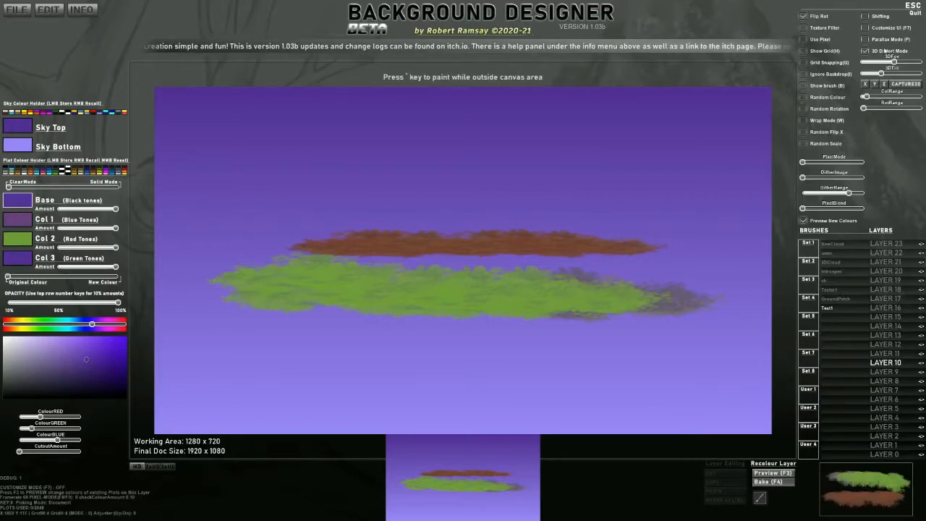
# Lower the 3D field of view slightly, raise the 3D tilt, and capture the distorted Test1 image as a temporary brush ready for painting.
pyautogui.moveTo(897, 62)
pyautogui.mouseDown()
pyautogui.moveTo(912, 63)
pyautogui.moveTo(892, 63)
pyautogui.moveTo(896, 74)
pyautogui.mouseUp()
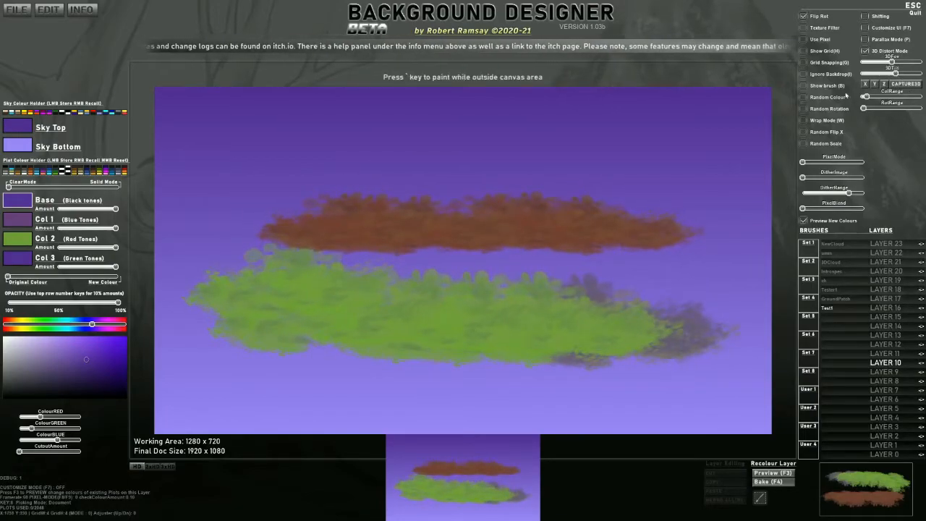
pyautogui.click(911, 85)
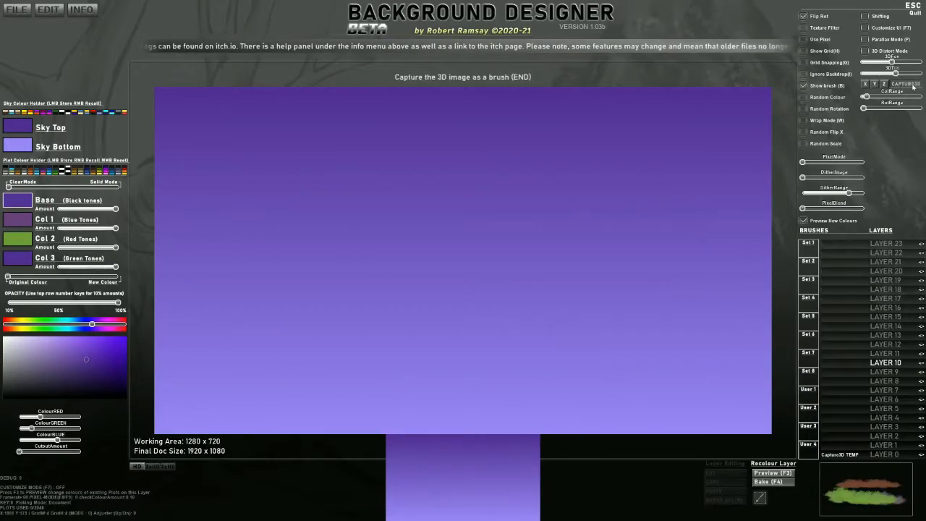
pyautogui.click(853, 455)
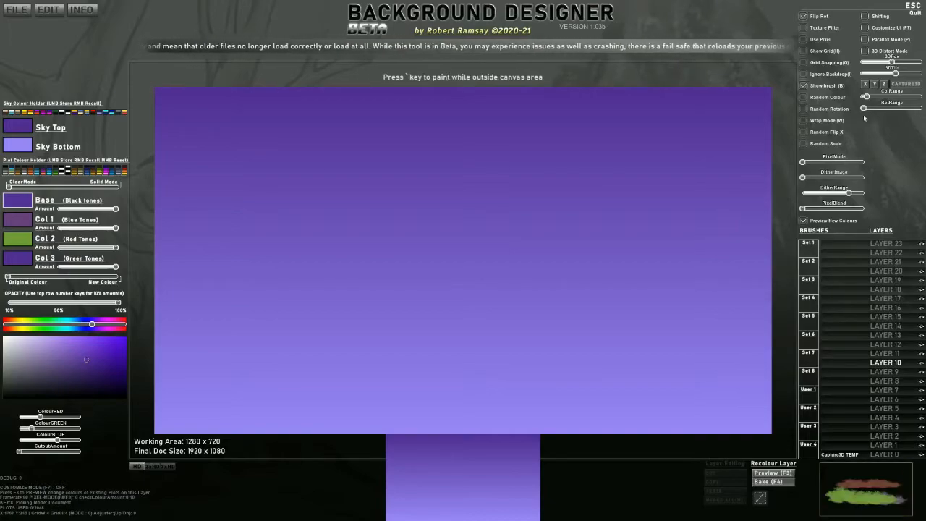
# Stamp the captured 3D brush near the canvas centre, stamp a horizontally flipped copy overlapping it slightly lower, and flip the brush back.
pyautogui.click(440, 223)
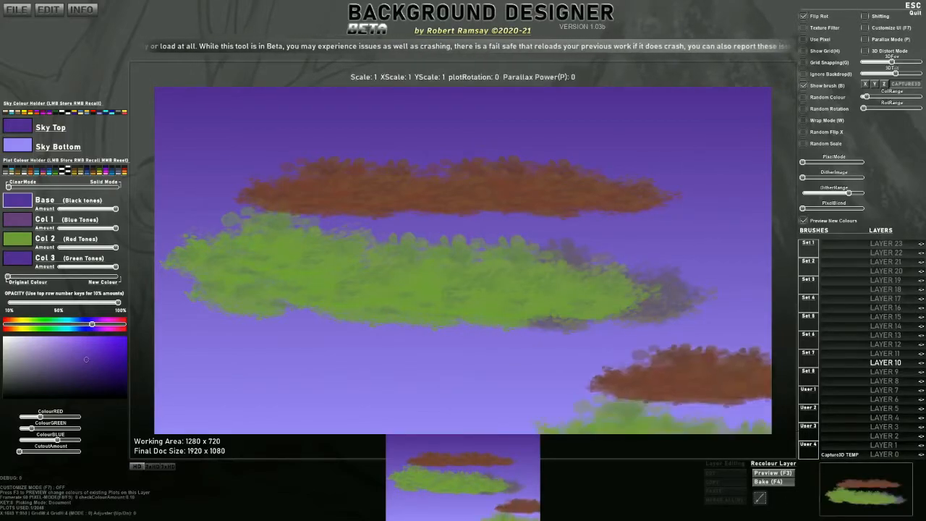
pyautogui.press('x')
pyautogui.click(491, 278)
pyautogui.press('x')
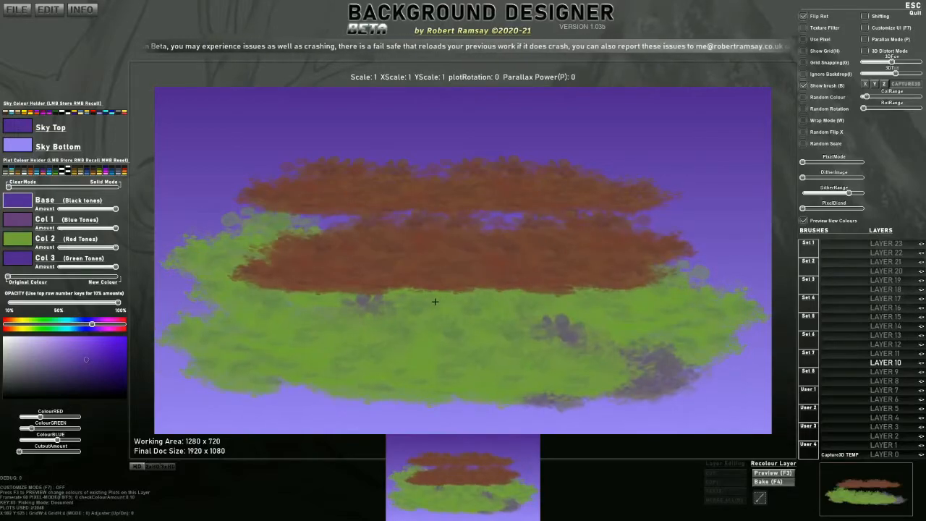